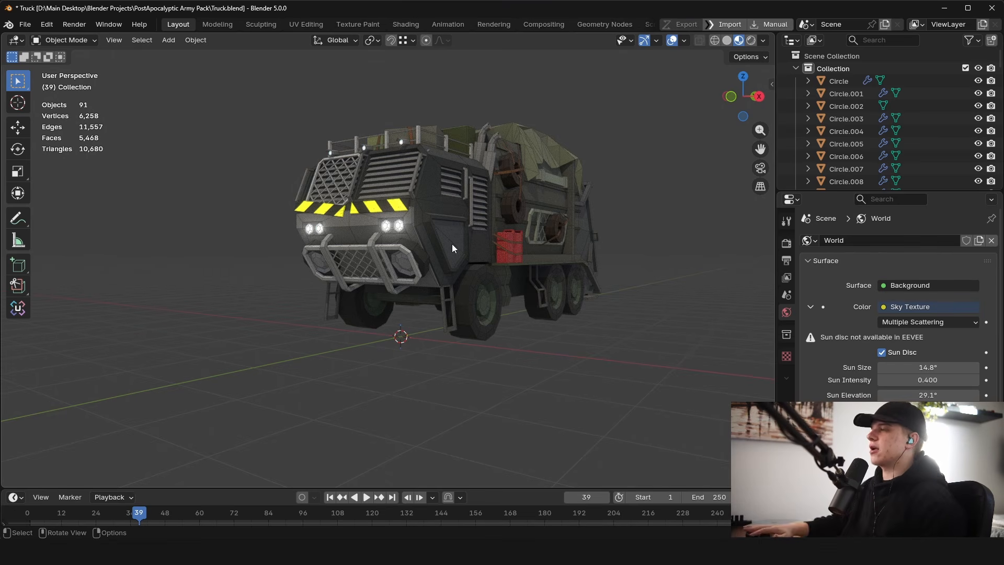
middle_drag(573, 202, 523, 268)
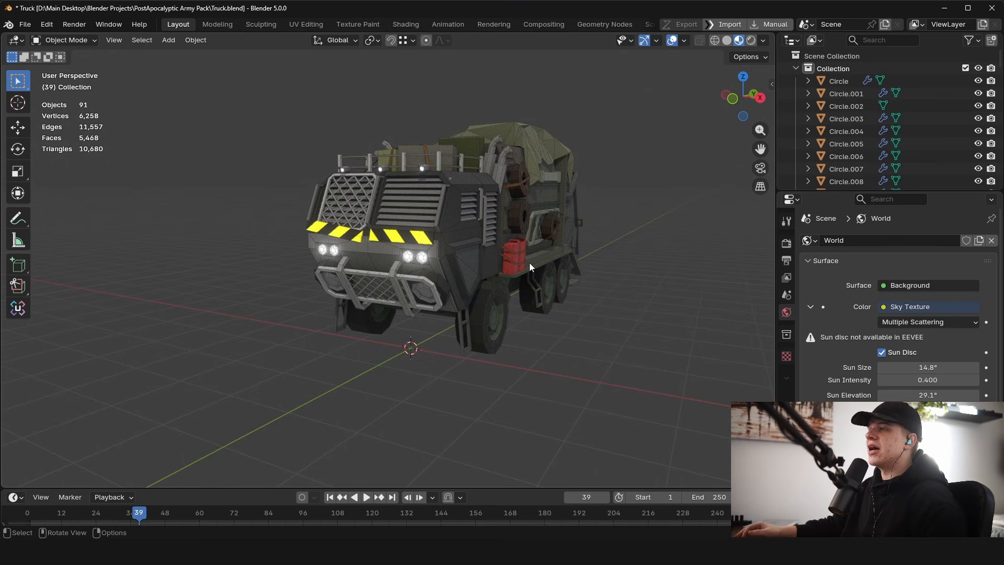
middle_drag(508, 209, 473, 198)
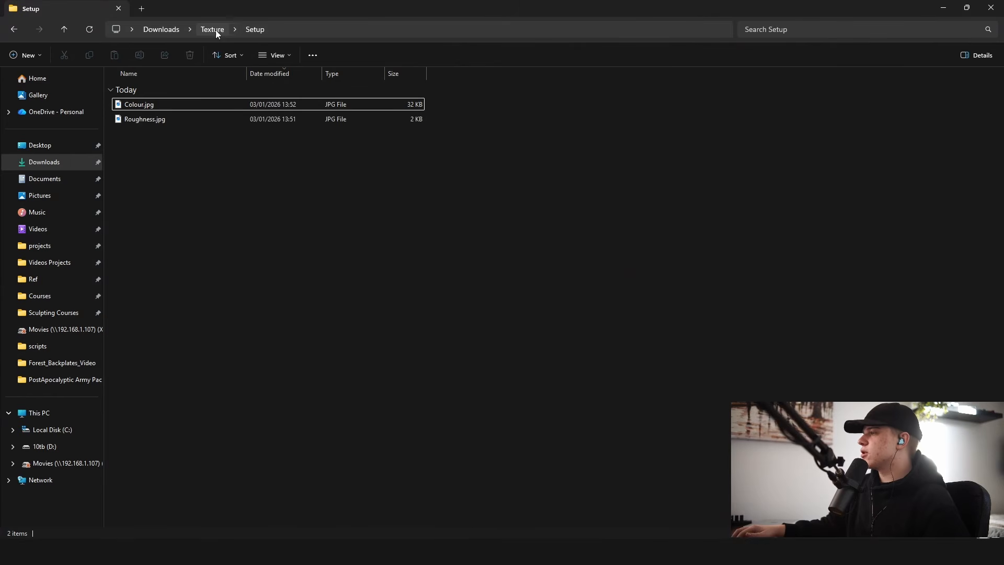
Step: Open the Texture folder in File Explorer and preview the colour grid image
click(215, 30)
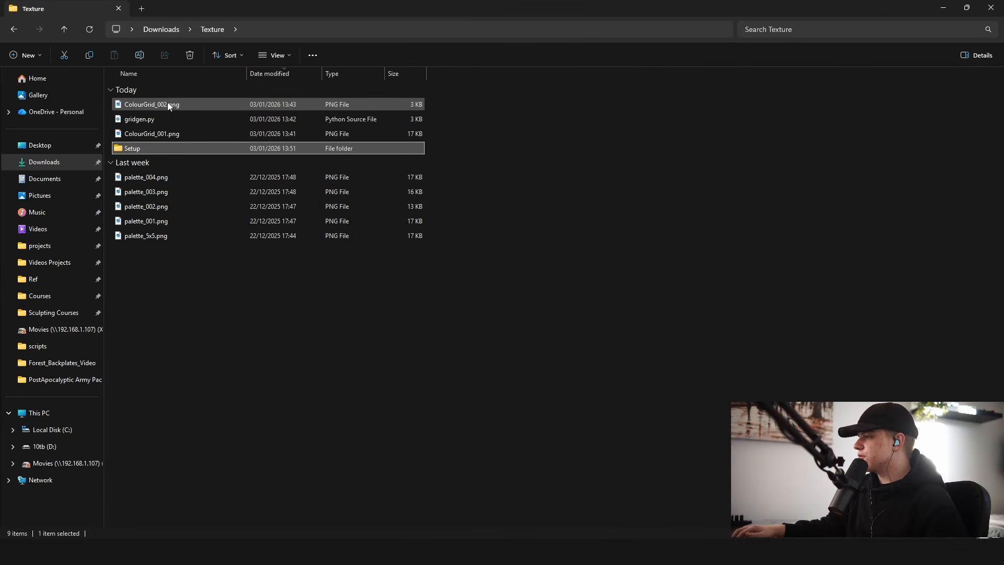
click(166, 104)
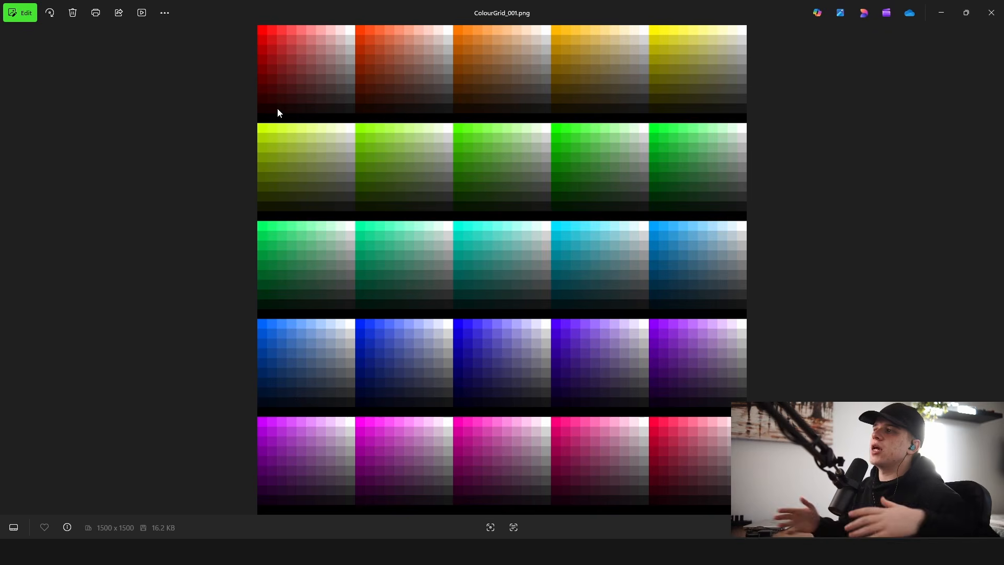
key(alt+Tab)
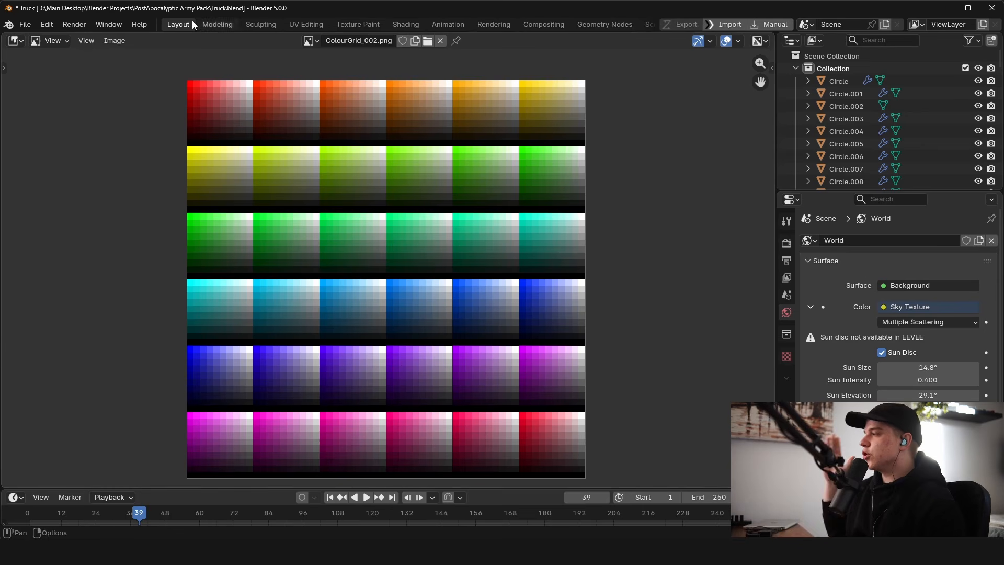
Step: Split the 3D Viewport into two areas and turn one half into an Image Editor showing ColourGrid_002.png
click(15, 40)
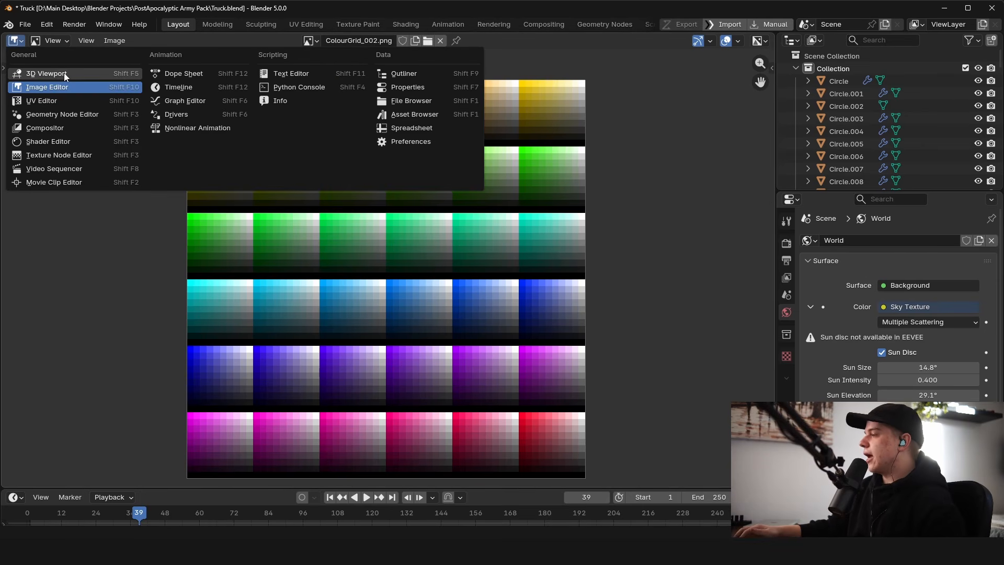
click(47, 73)
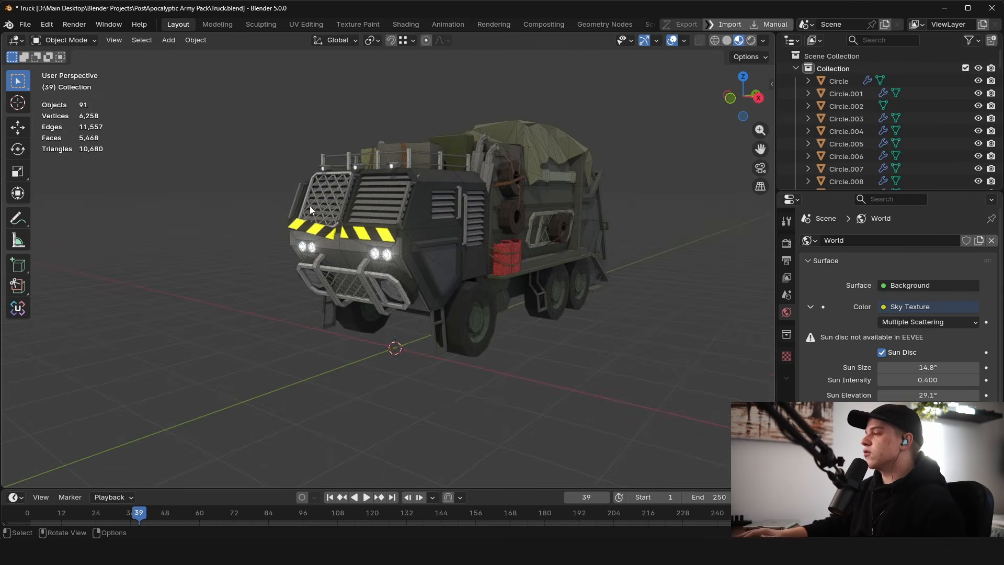
middle_drag(578, 184, 591, 180)
drag(4, 36, 387, 49)
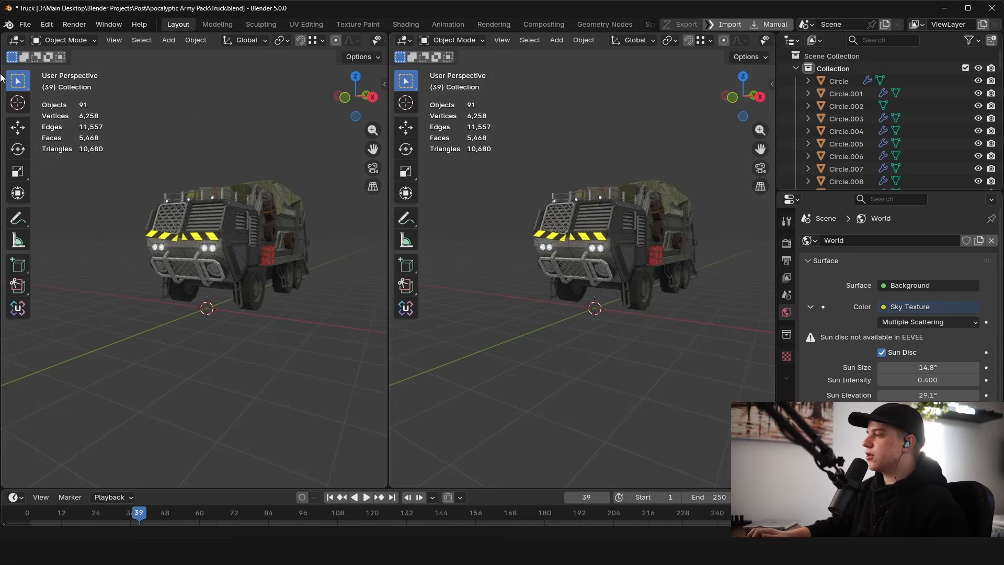
click(25, 38)
click(45, 84)
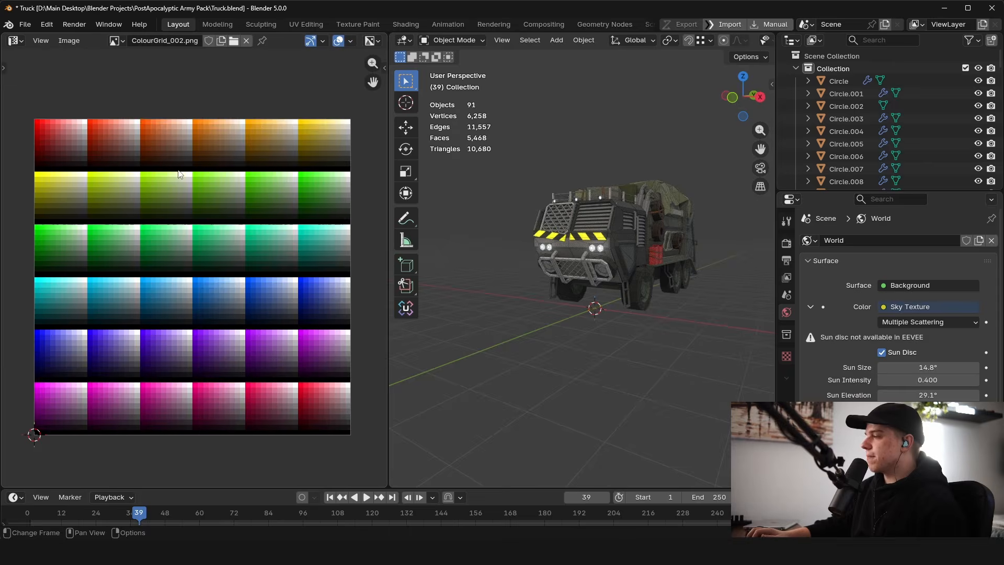
Step: Select the truck's front cab object
middle_drag(506, 233, 599, 208)
key(a)
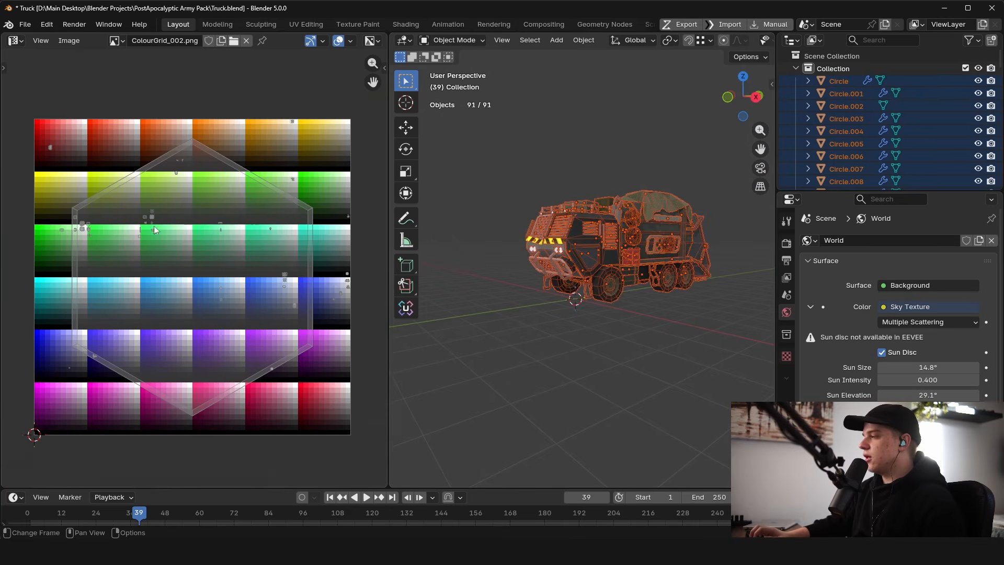
scroll(221, 225, up, 2)
scroll(679, 292, up, 1)
middle_drag(679, 292, 618, 278)
key(alt+a)
click(603, 265)
scroll(209, 260, down, 3)
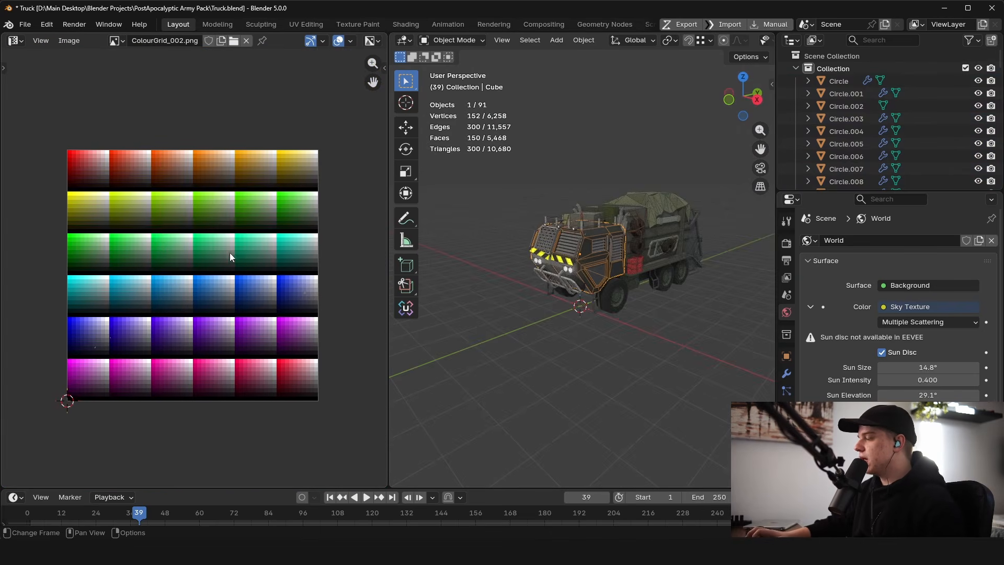
Step: Zoom and pan around the colour grid image to examine its swatches
middle_drag(181, 242, 234, 260)
scroll(187, 269, up, 1)
middle_drag(106, 310, 108, 184)
scroll(126, 277, up, 7)
middle_drag(96, 262, 129, 300)
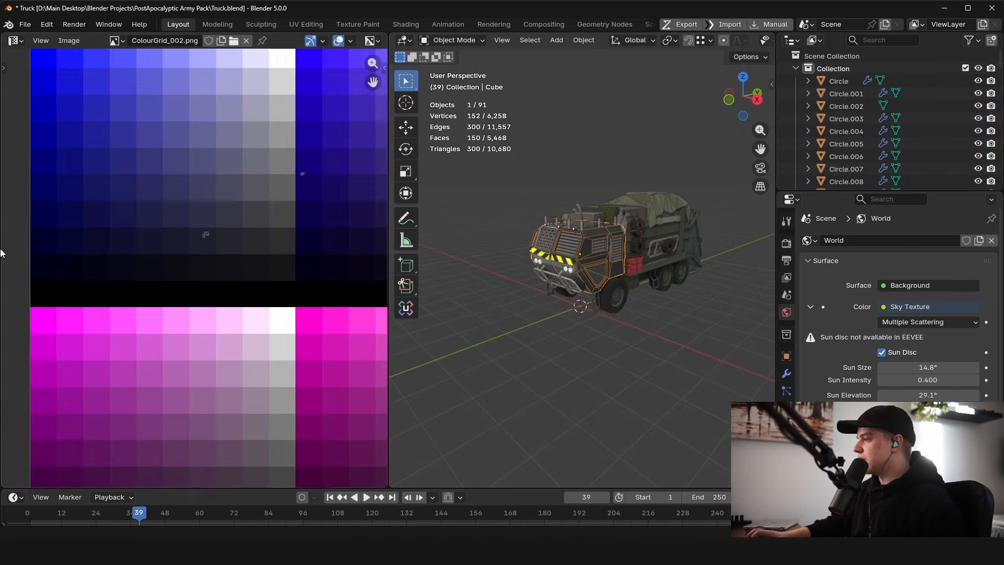
scroll(184, 271, up, 4)
middle_drag(229, 221, 155, 313)
scroll(154, 312, down, 2)
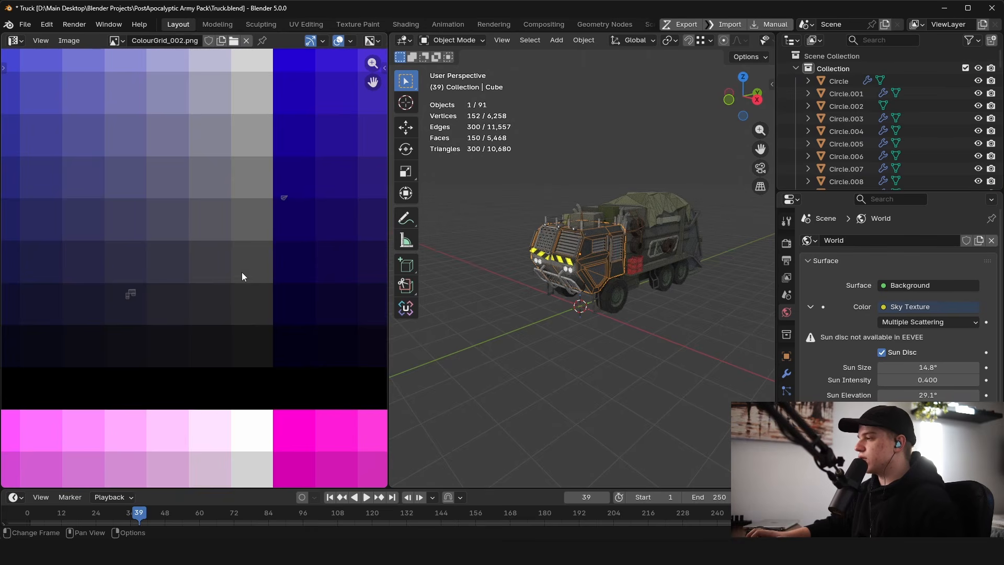
middle_drag(300, 225, 279, 250)
scroll(679, 280, down, 4)
Step: Select all truck objects, enter Edit Mode and unwrap them with Cube Projection
key(alt+a)
middle_drag(679, 280, 669, 259)
scroll(629, 252, up, 4)
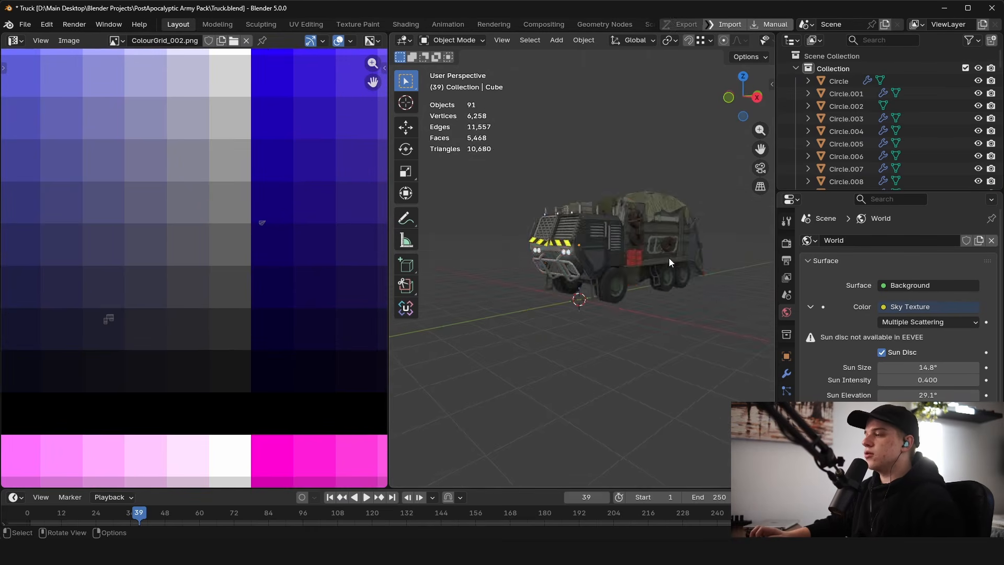
key(a)
scroll(669, 259, down, 3)
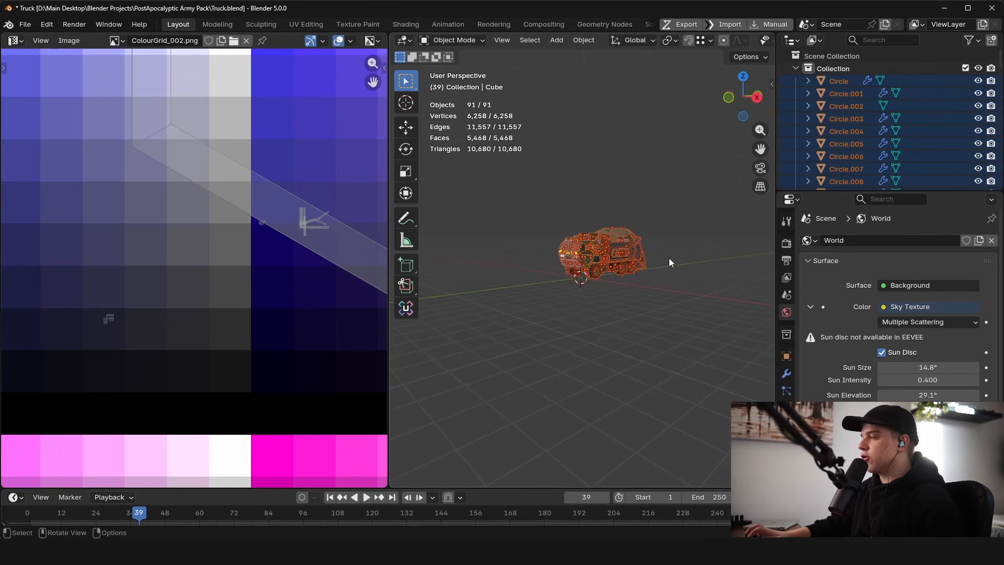
key(Tab)
scroll(604, 259, up, 3)
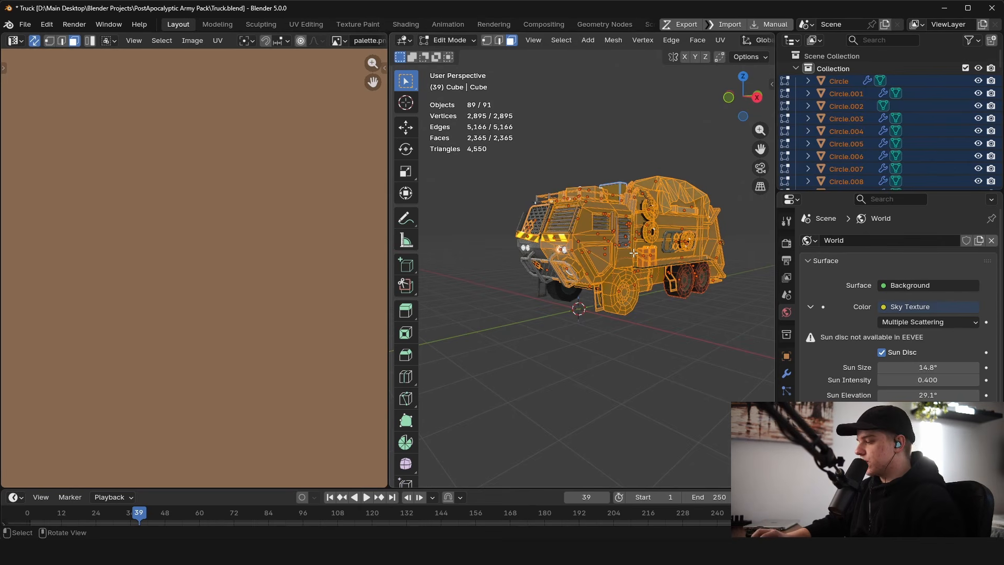
key(u)
click(616, 346)
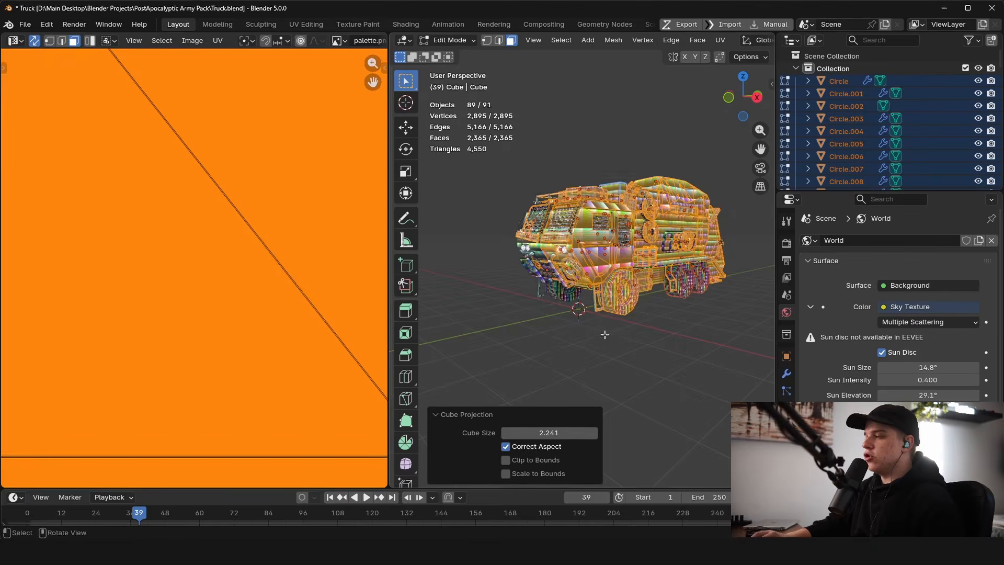
scroll(169, 288, down, 5)
key(Tab)
scroll(647, 221, up, 5)
scroll(647, 221, down, 4)
middle_drag(647, 221, 769, 252)
key(alt+a)
scroll(651, 257, up, 5)
scroll(561, 255, down, 6)
key(Tab)
scroll(259, 246, down, 13)
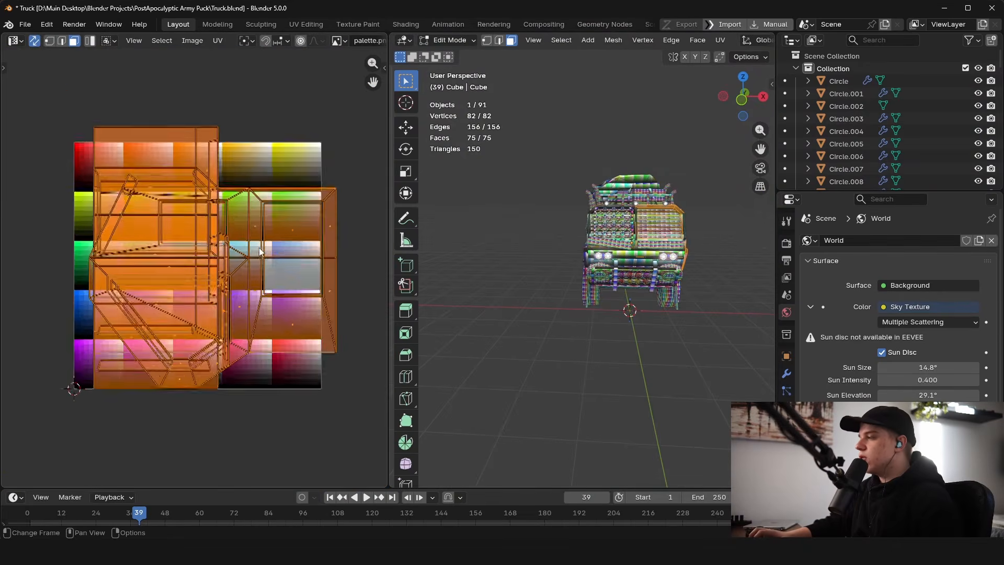
scroll(326, 222, up, 5)
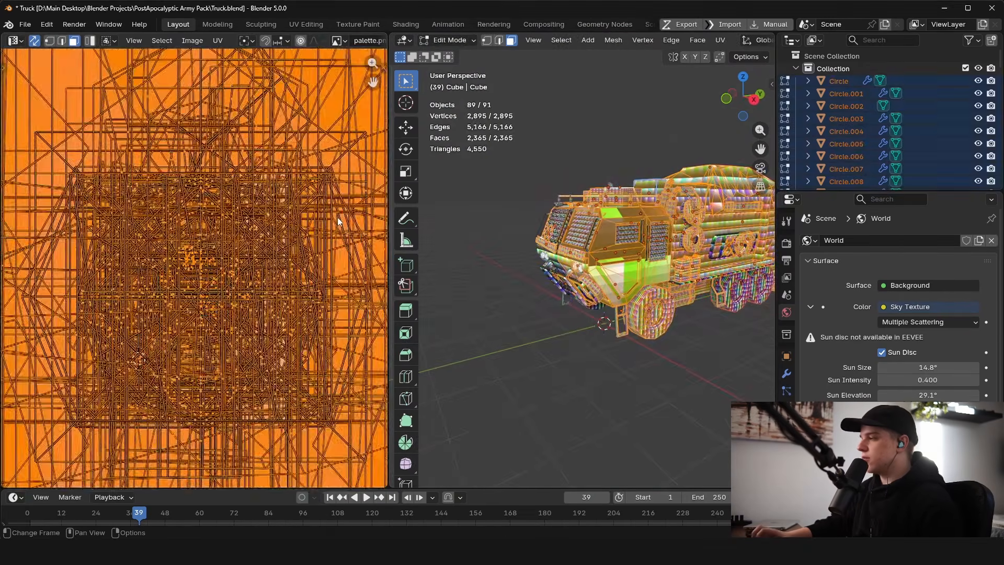
scroll(341, 218, down, 9)
Step: Scale all UV islands down and move them onto the colour grid's red area
key(s)
click(249, 239)
key(s)
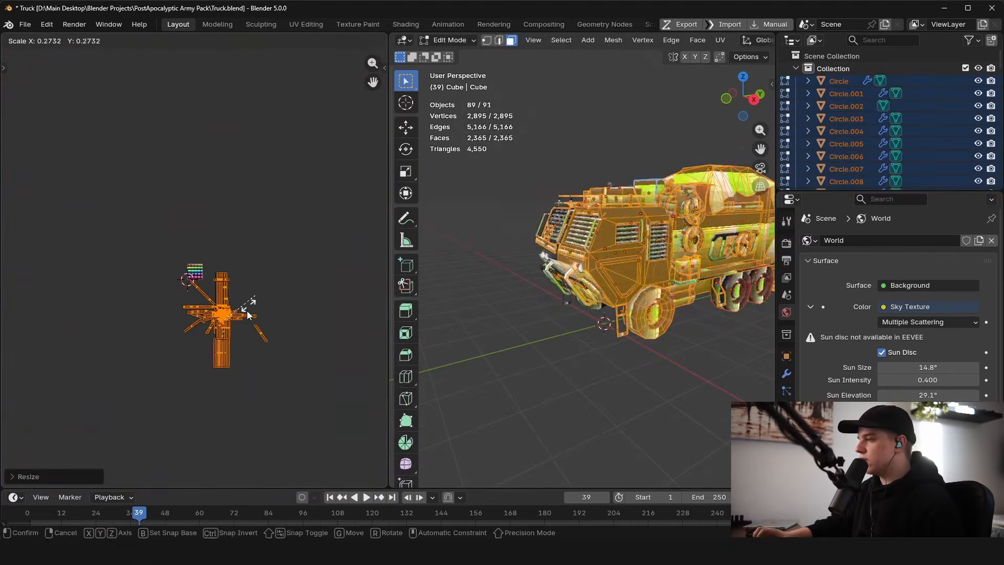
click(245, 307)
key(g)
click(261, 255)
scroll(195, 267, up, 6)
key(s)
click(228, 285)
key(g)
click(117, 198)
scroll(194, 265, up, 5)
key(s)
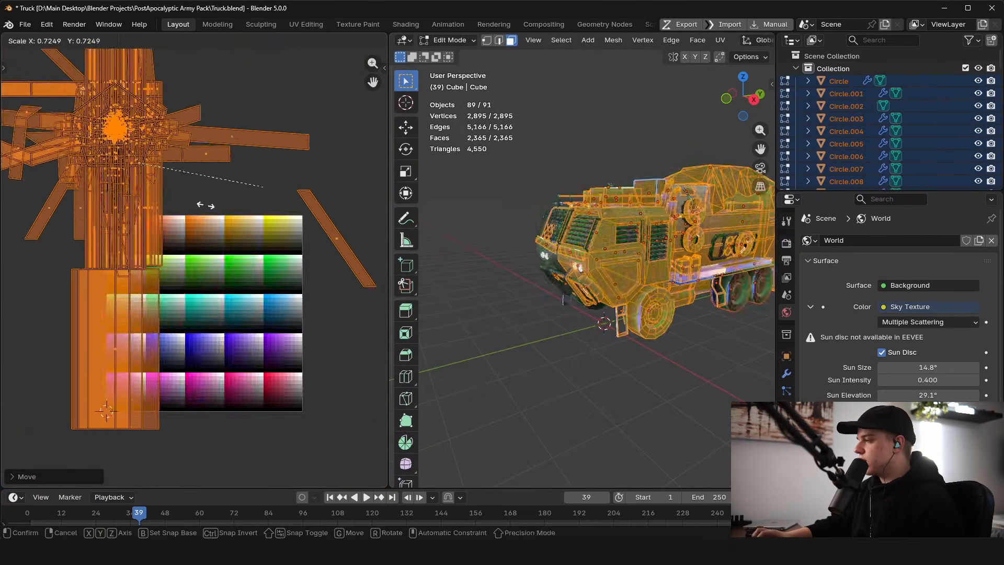
click(120, 141)
click(195, 321)
Step: Shrink the UV islands further into a single dark reddish-grey swatch and return to Object Mode
scroll(195, 313, up, 4)
key(s)
click(261, 279)
key(g)
click(178, 237)
key(s)
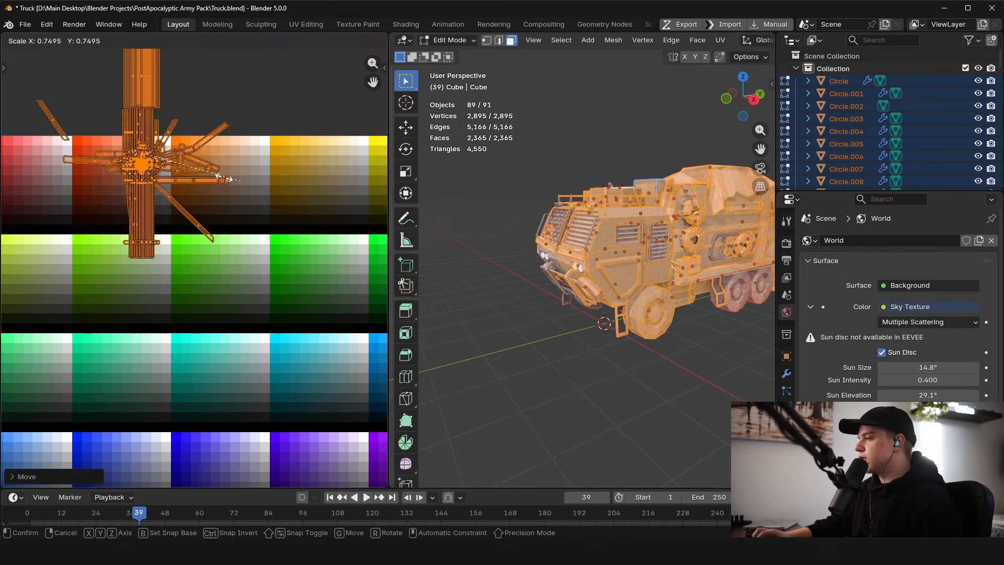
click(187, 204)
key(g)
click(206, 203)
scroll(163, 98, up, 3)
key(s)
click(194, 279)
key(g)
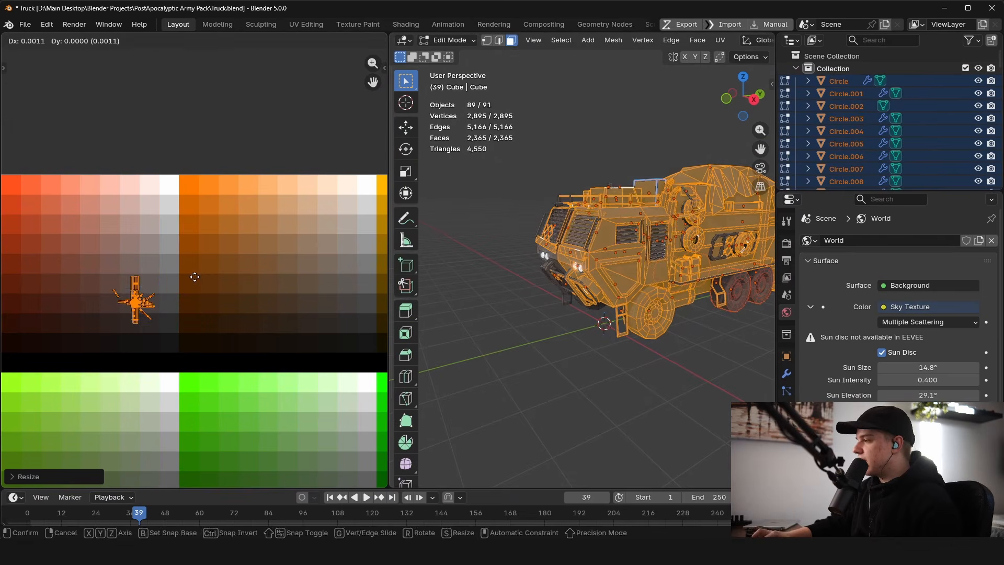
click(207, 277)
key(Tab)
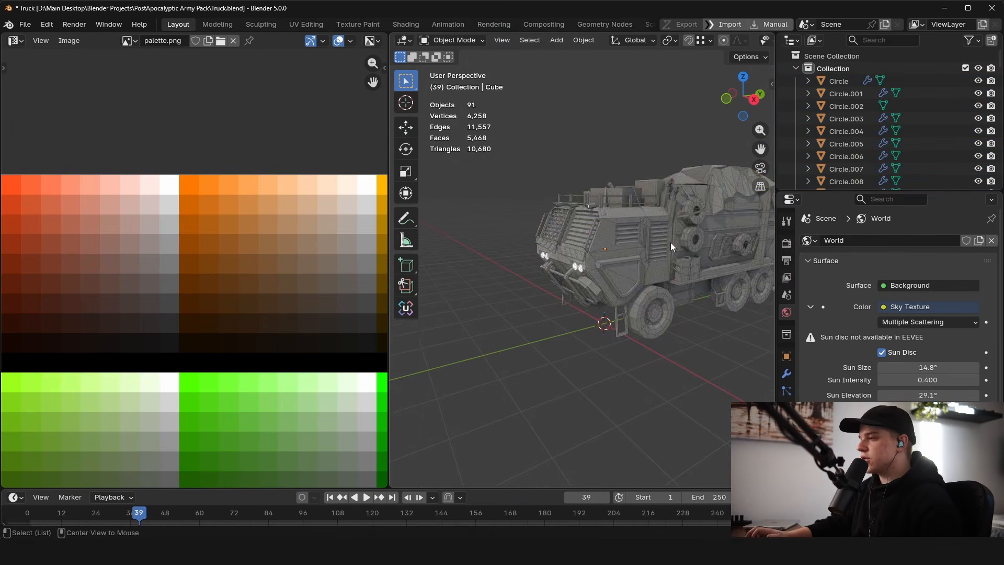
Step: Select the front cab, enter Edit Mode and move its UVs onto a dark green swatch
scroll(653, 257, up, 5)
click(634, 267)
scroll(659, 277, down, 5)
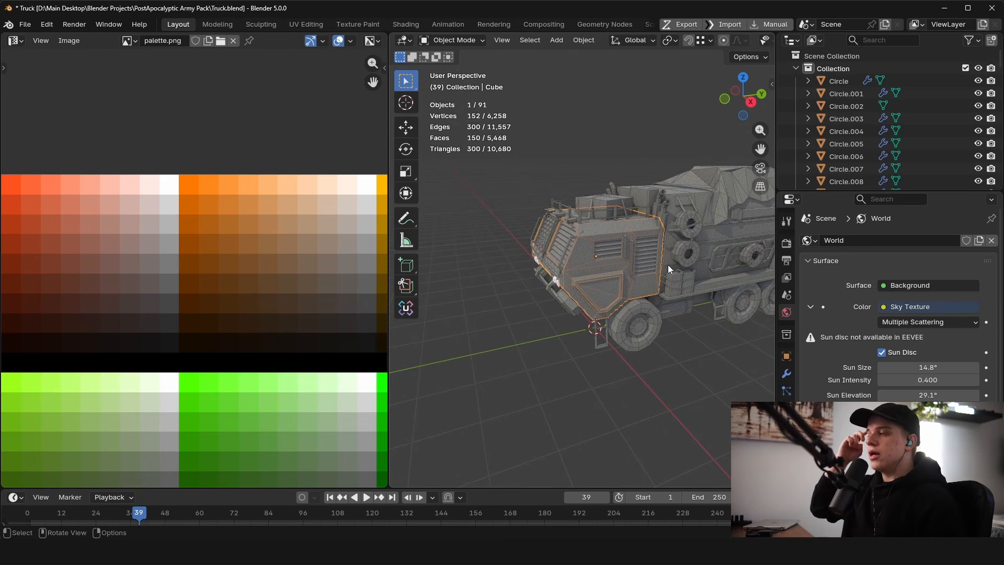
scroll(667, 264, up, 4)
scroll(660, 265, down, 2)
key(Tab)
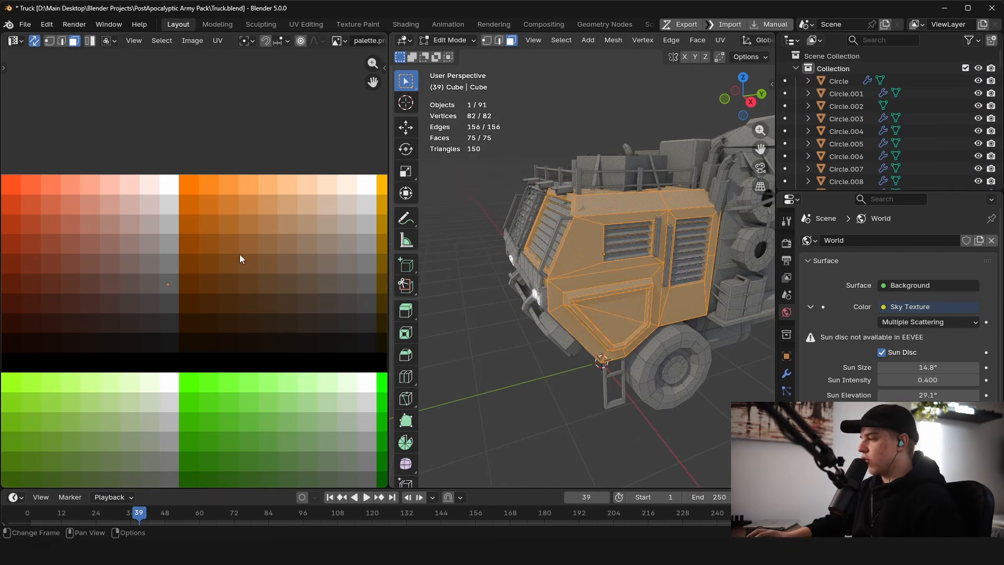
scroll(240, 259, down, 3)
key(g)
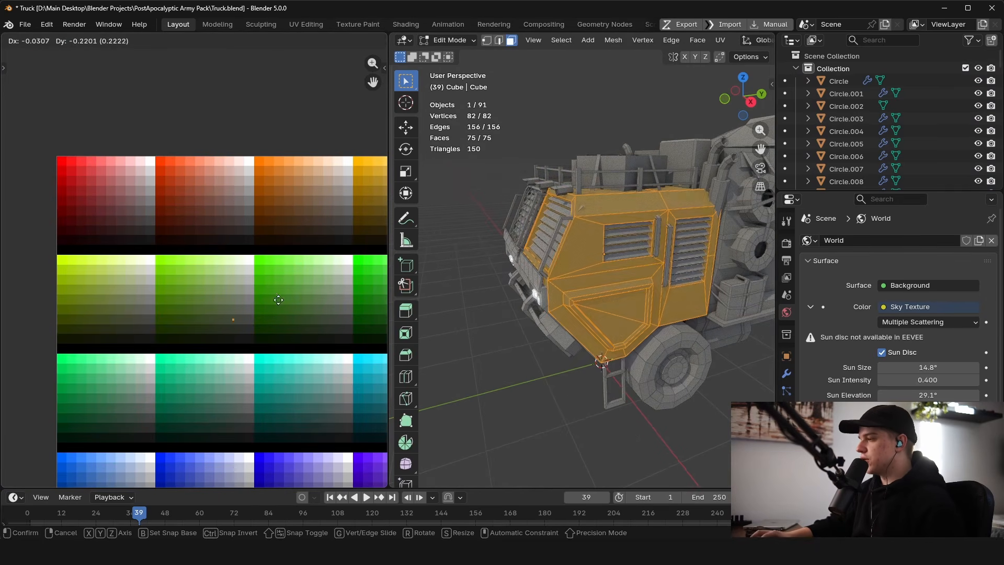
click(280, 306)
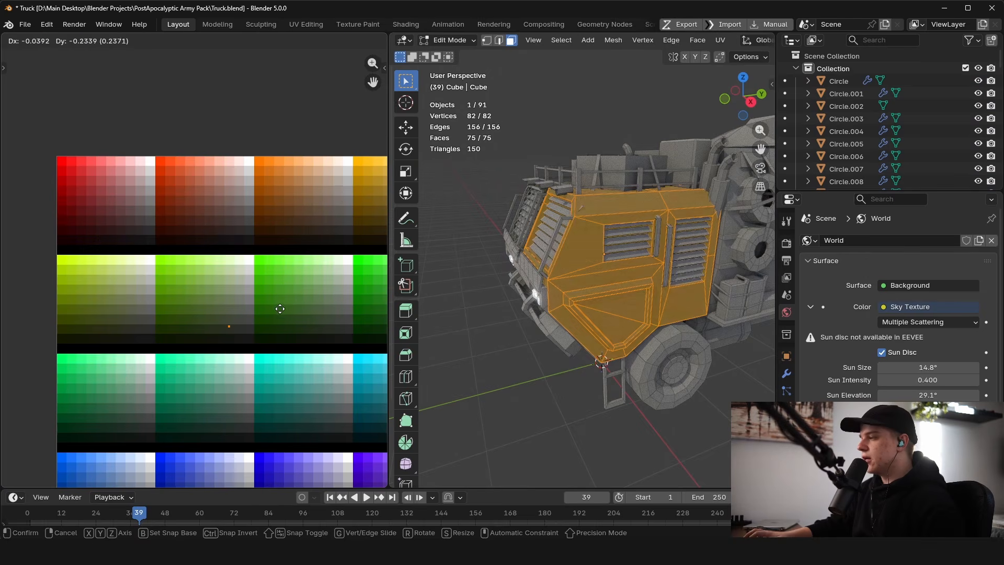
key(alt+a)
Step: Select the frame loop around the cab's lower front panel
scroll(680, 304, up, 5)
scroll(679, 293, down, 3)
scroll(659, 287, up, 4)
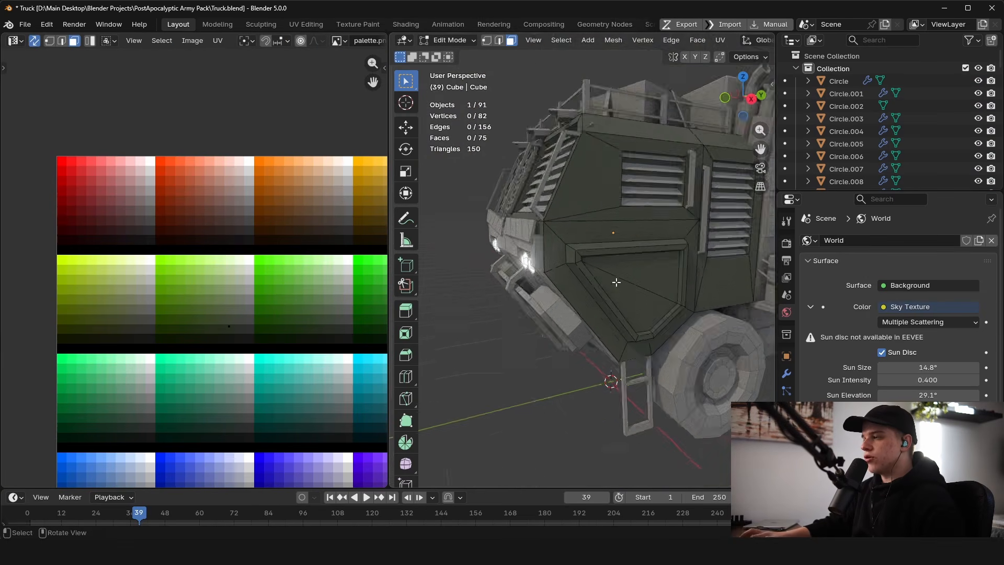
alt+click(568, 244)
middle_drag(567, 251, 412, 247)
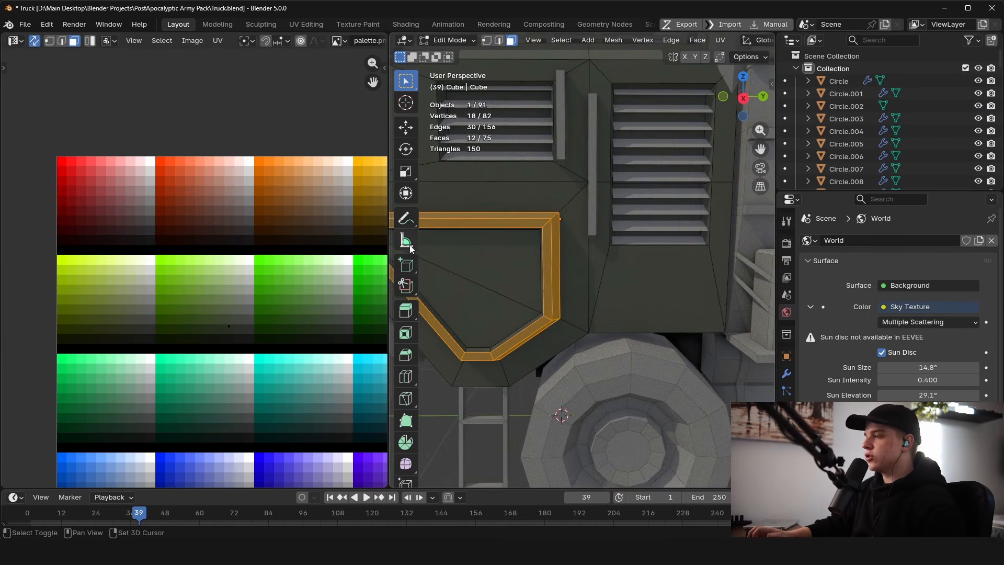
middle_drag(533, 247, 553, 251)
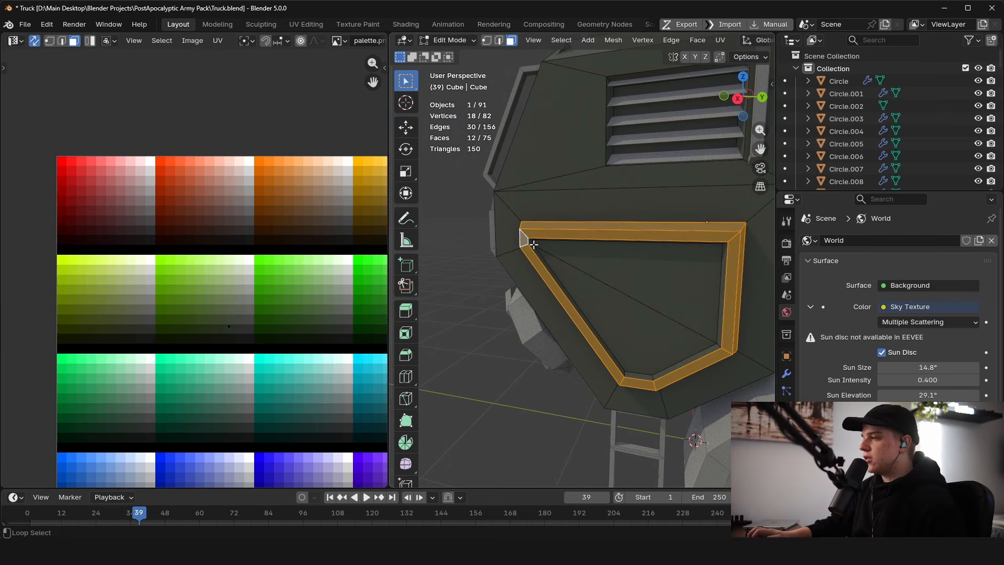
alt+shift+click(533, 244)
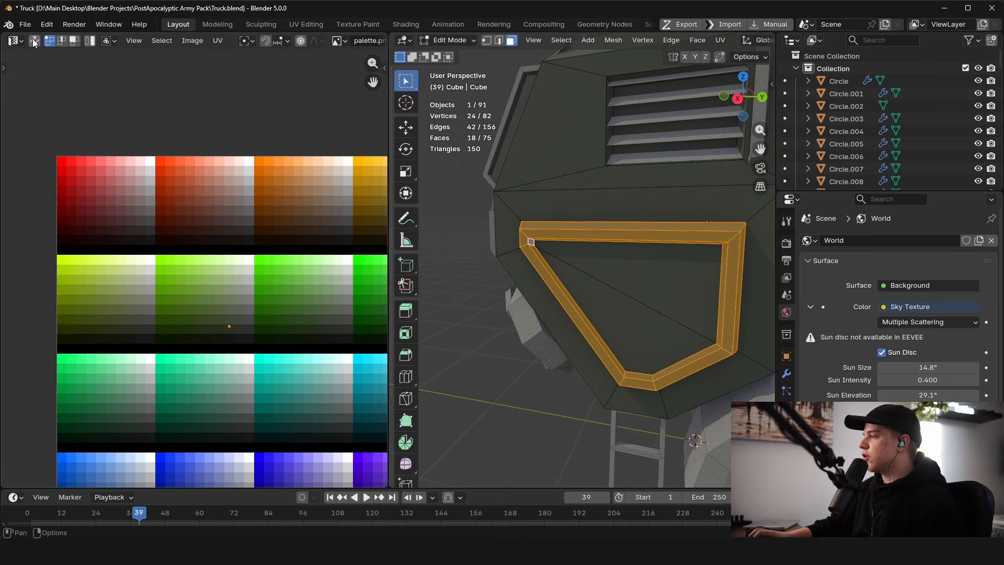
Step: Move the frame loop's UVs onto a darker green swatch of the palette
key(g)
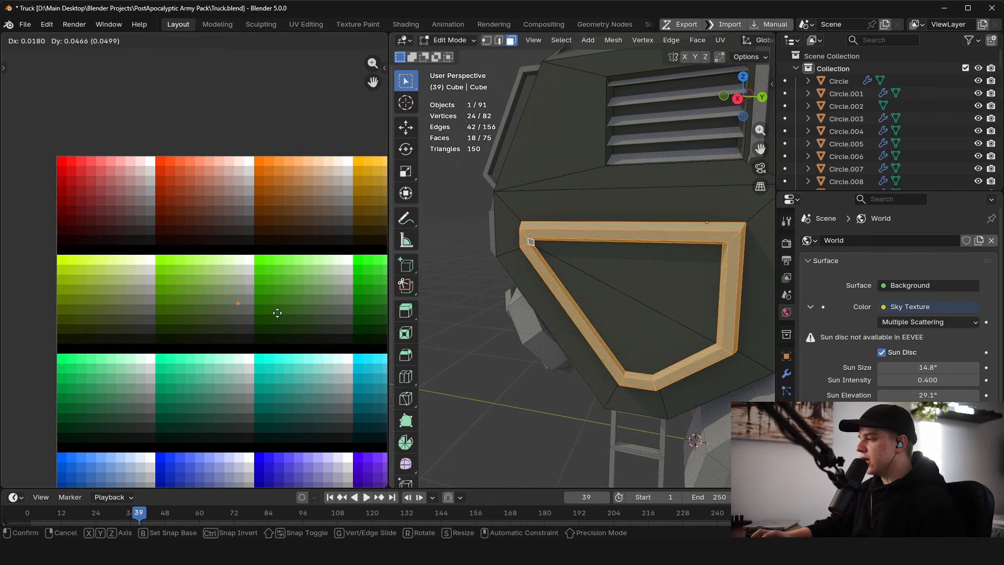
right_click(226, 328)
key(g)
right_click(287, 311)
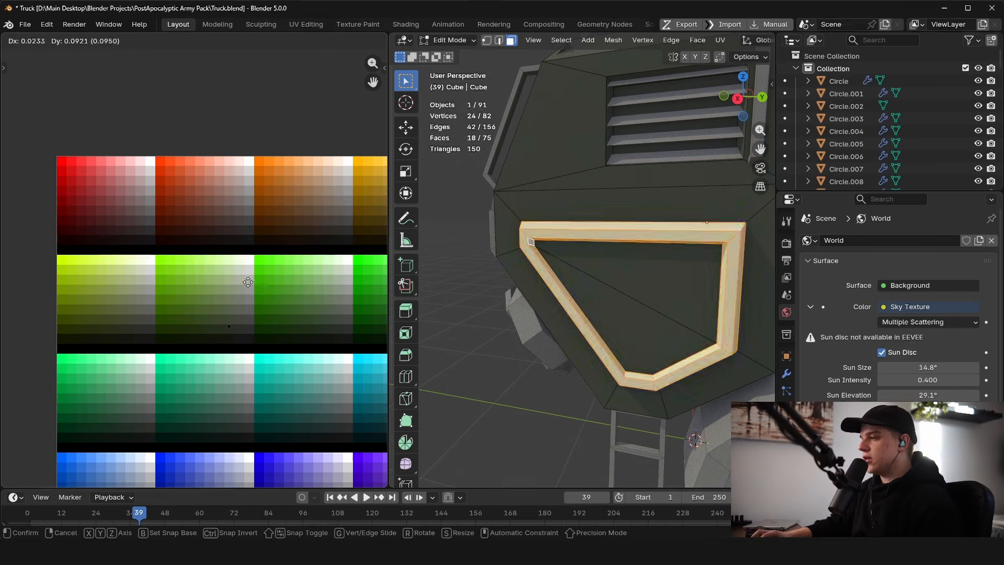
scroll(226, 264, up, 10)
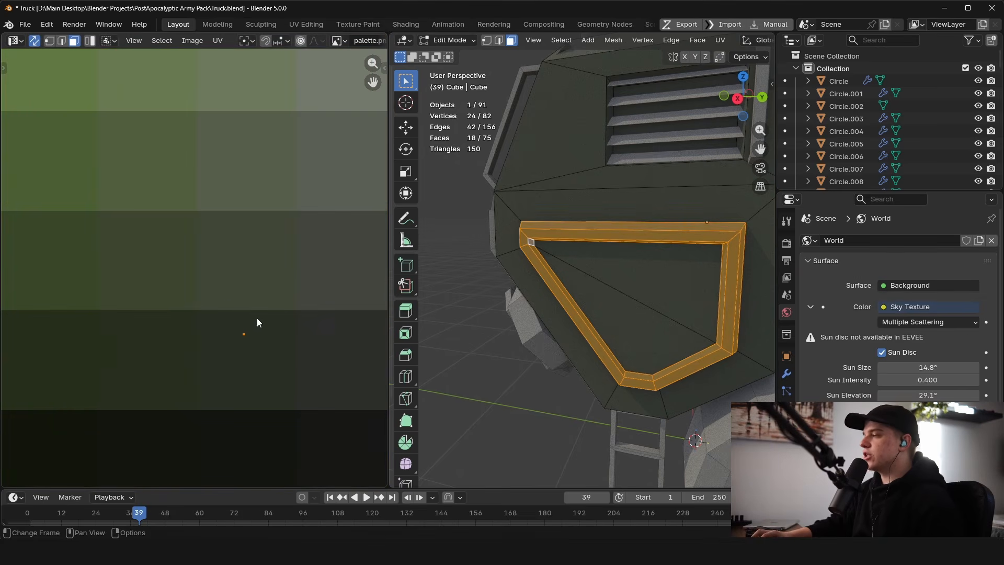
scroll(315, 323, down, 6)
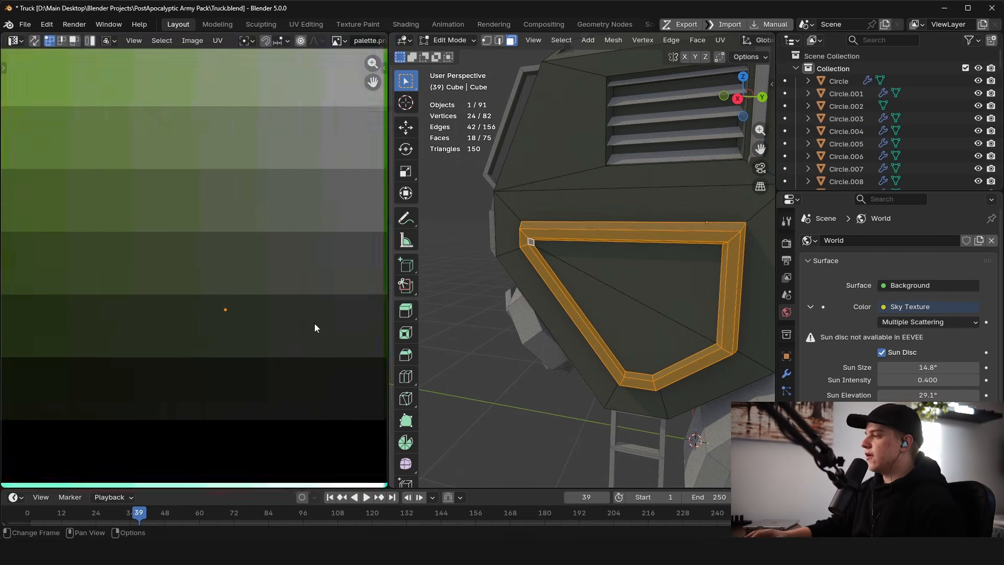
key(g)
click(262, 292)
Step: Select the cab's inner front panel faces and move their UVs onto a dark green swatch
scroll(652, 299, down, 5)
middle_drag(652, 299, 598, 209)
scroll(592, 318, up, 4)
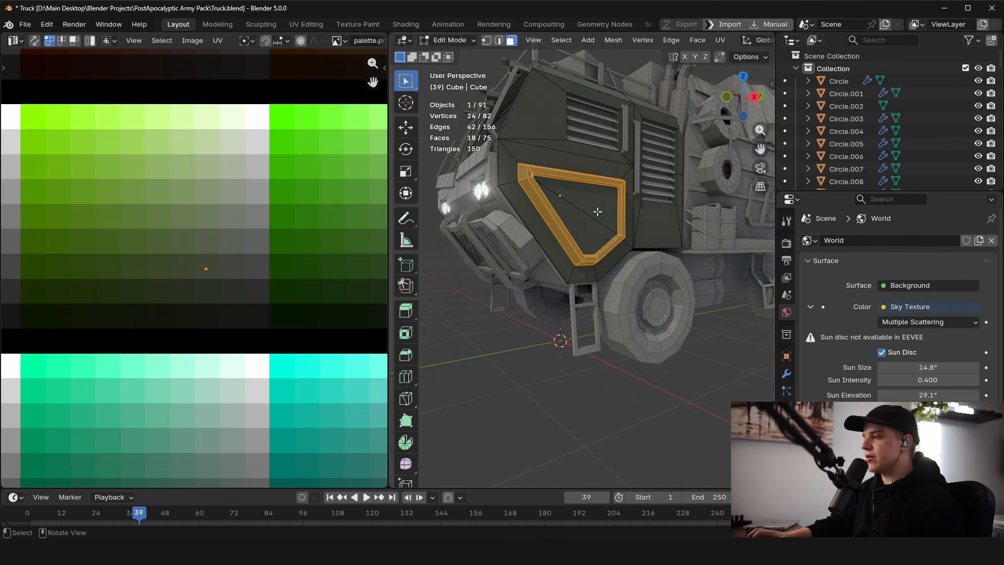
click(598, 208)
scroll(226, 282, down, 1)
scroll(225, 282, up, 2)
key(g)
click(202, 273)
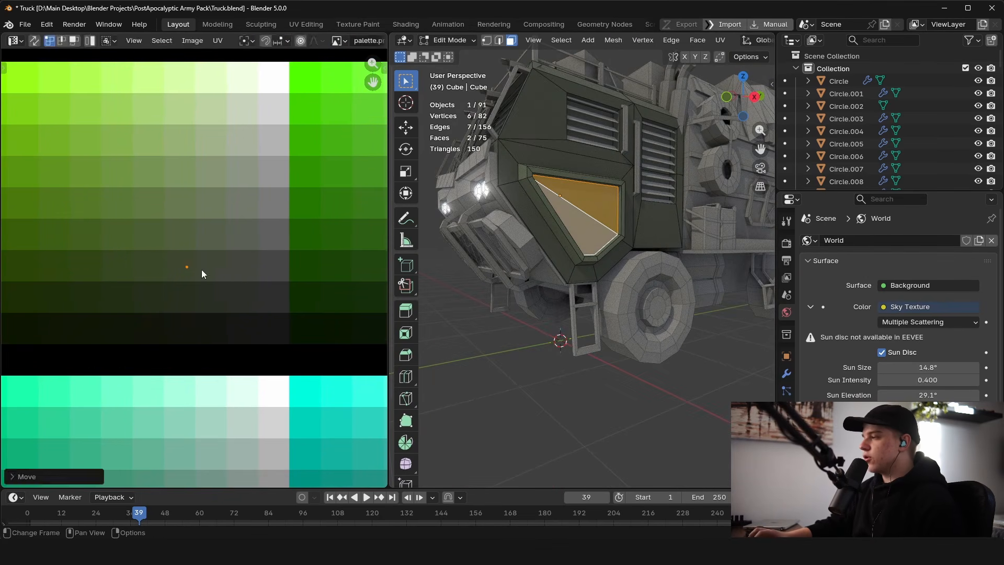
Step: Inspect the textured truck in Object Mode from different angles
key(Tab)
scroll(575, 267, down, 3)
middle_drag(575, 267, 614, 250)
key(Tab)
key(Tab)
scroll(256, 259, down, 4)
key(Tab)
key(Tab)
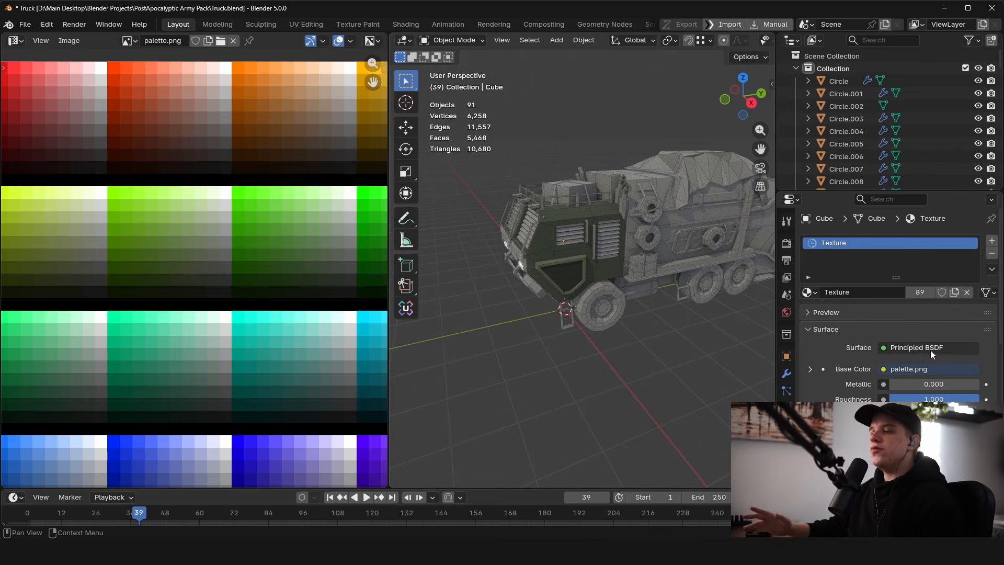
middle_drag(625, 368, 672, 333)
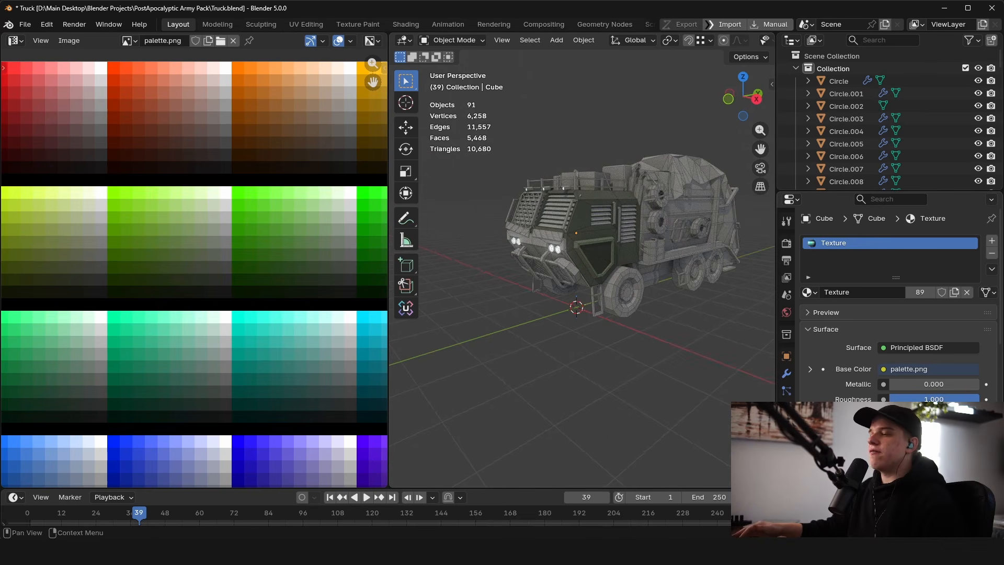
drag(936, 399, 975, 399)
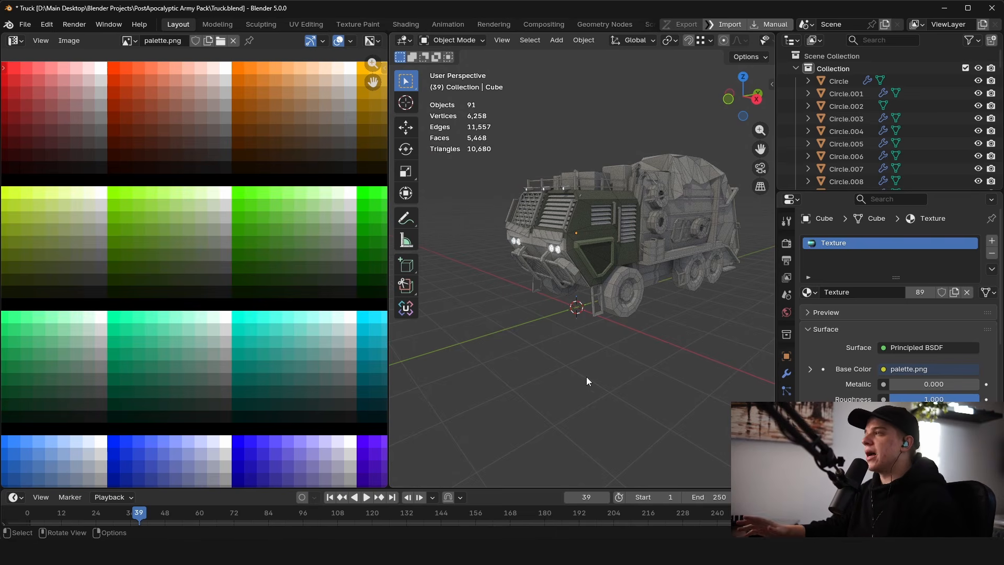
Step: Switch to Affinity Photo and its colour-grid palette document
click(969, 8)
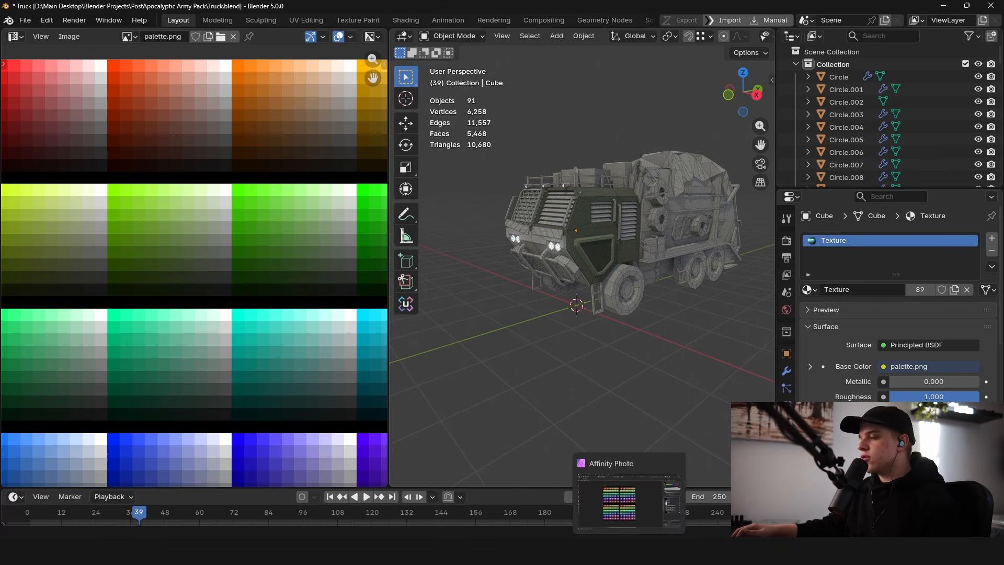
click(629, 552)
middle_drag(557, 264, 575, 286)
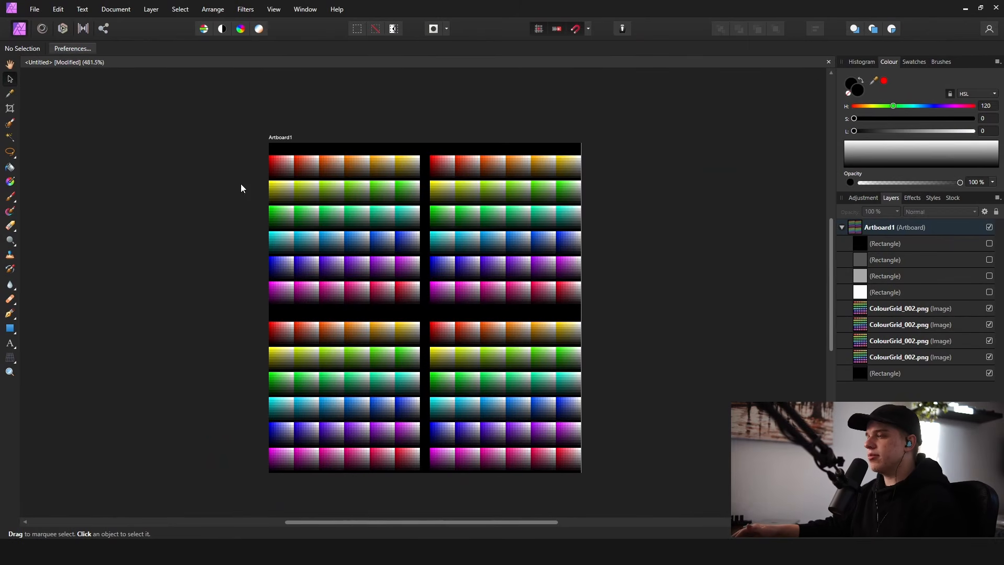
Step: Turn on visibility of the four grey rectangle layers above the colour grid images
click(989, 244)
click(990, 260)
click(989, 276)
click(989, 292)
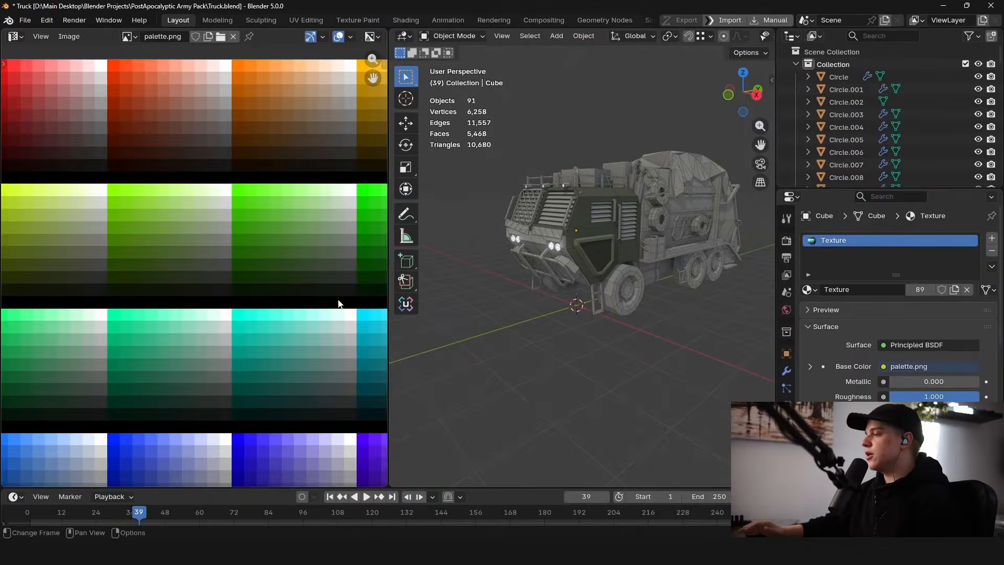
Step: Back in Blender, change the image editor into the Shader Editor
scroll(341, 300, down, 3)
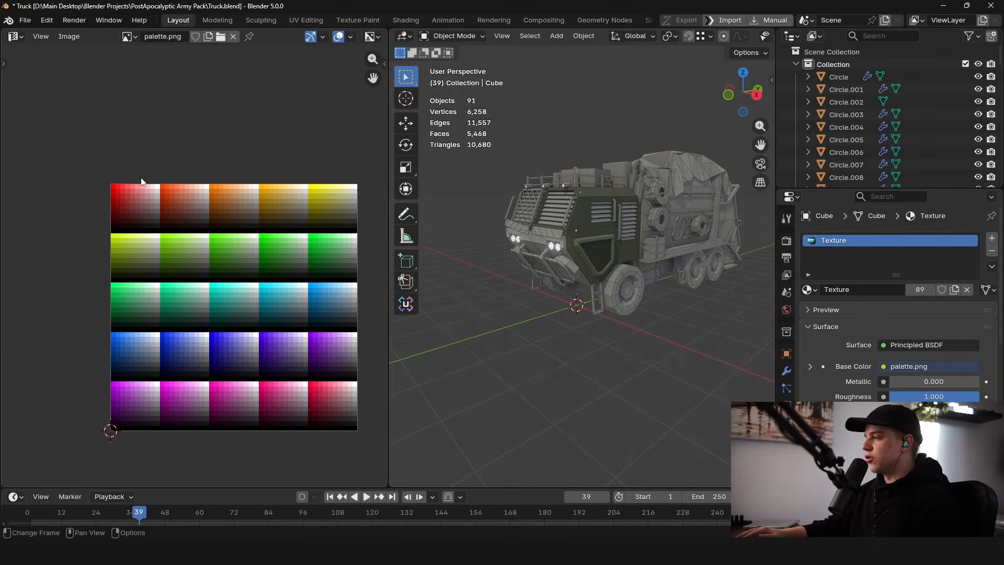
click(16, 36)
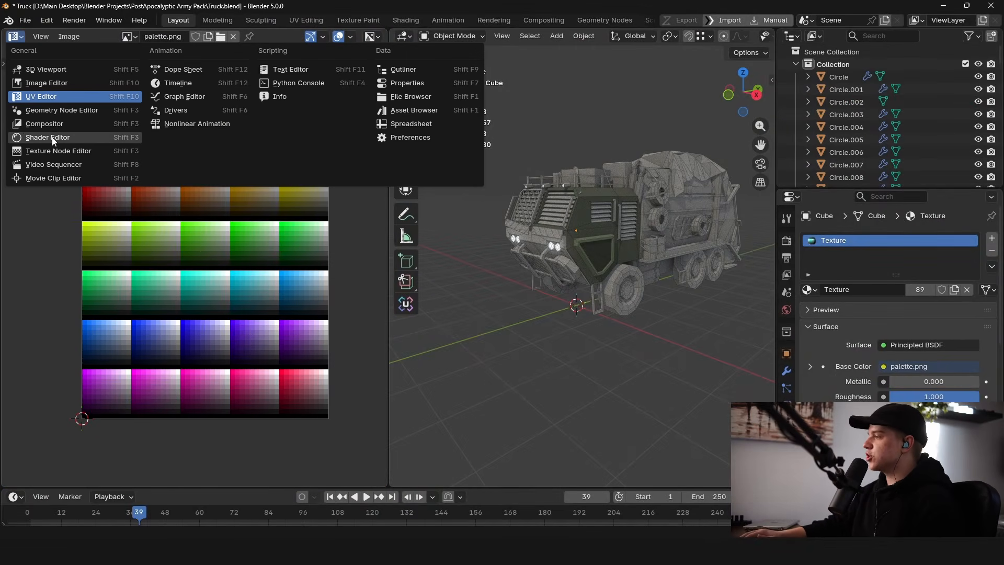
key(Return)
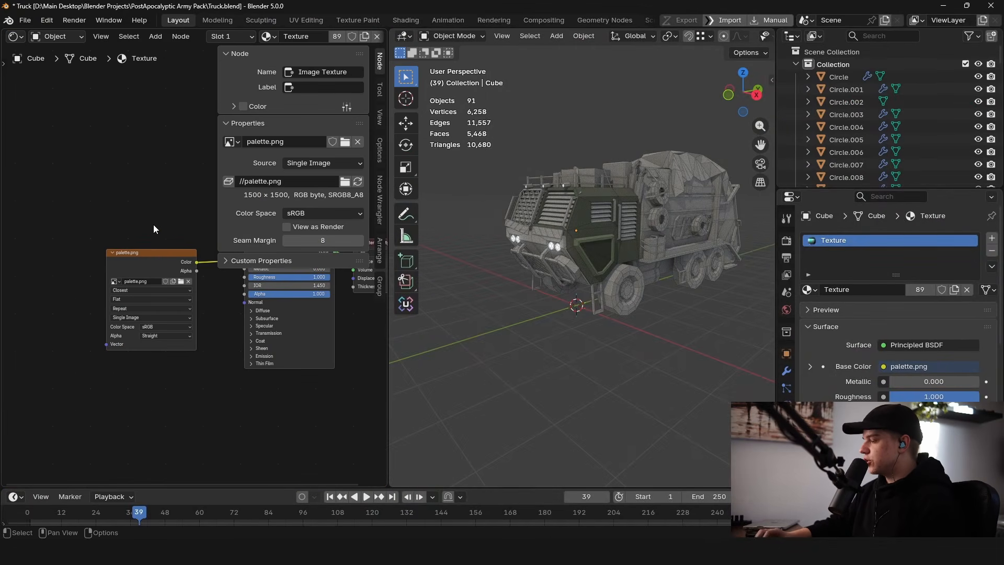
Step: Replace the image texture node's image with Colour.jpg from the Texture Setup folder
key(n)
click(181, 282)
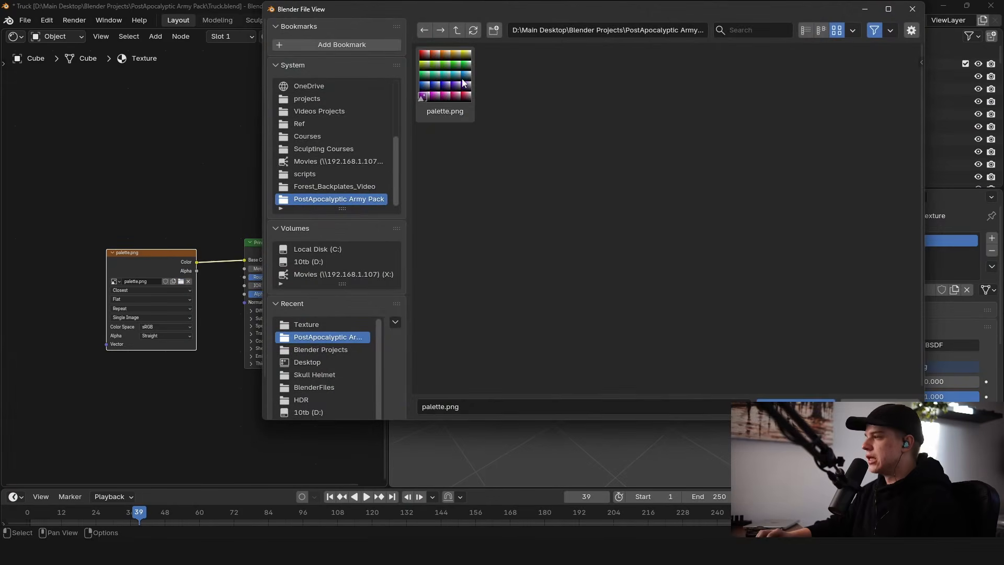
click(318, 328)
double_click(447, 101)
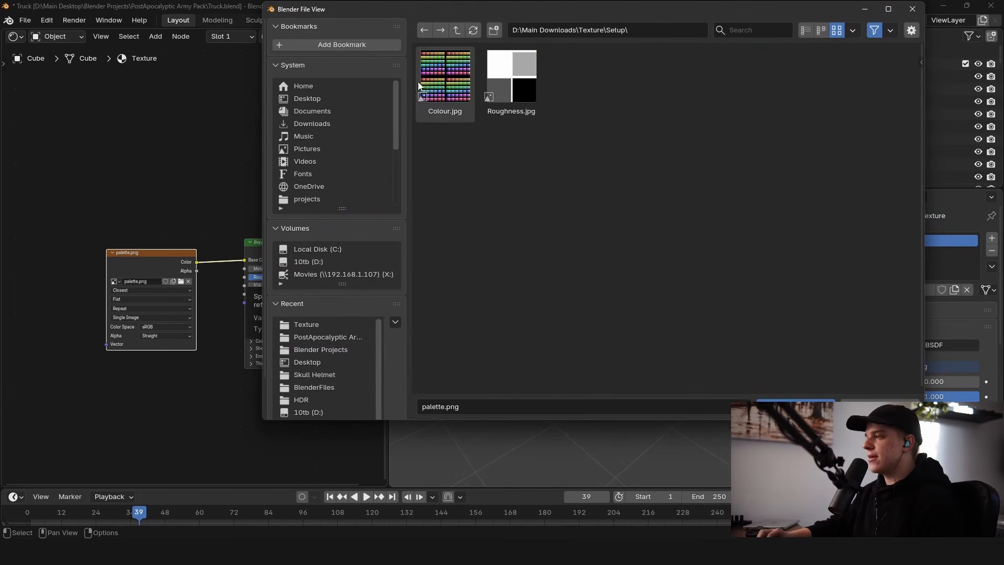
double_click(455, 75)
Step: Duplicate the Colour.jpg image texture node and place the copy below the original
scroll(141, 330, up, 3)
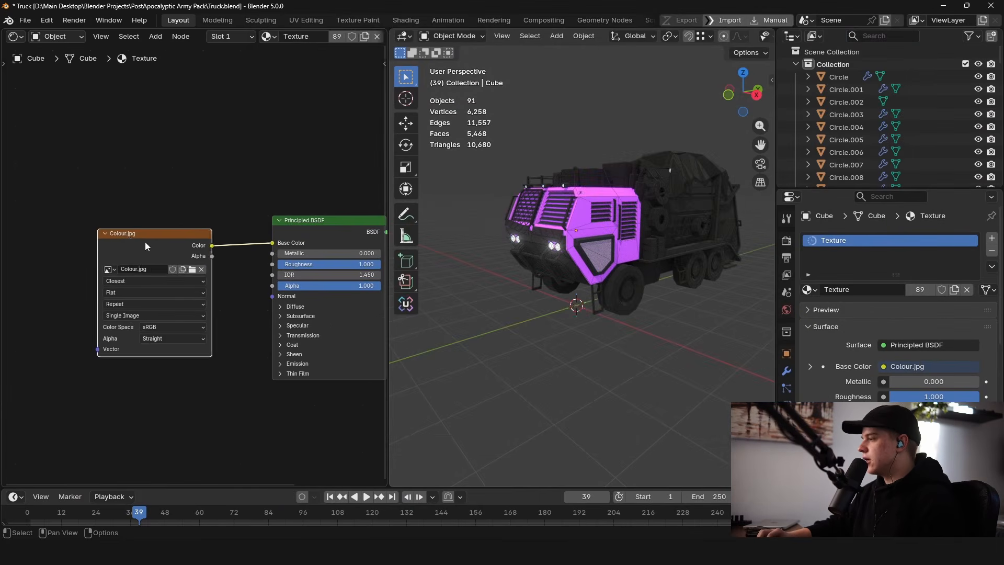
drag(147, 241, 131, 186)
drag(255, 177, 243, 178)
key(Tab)
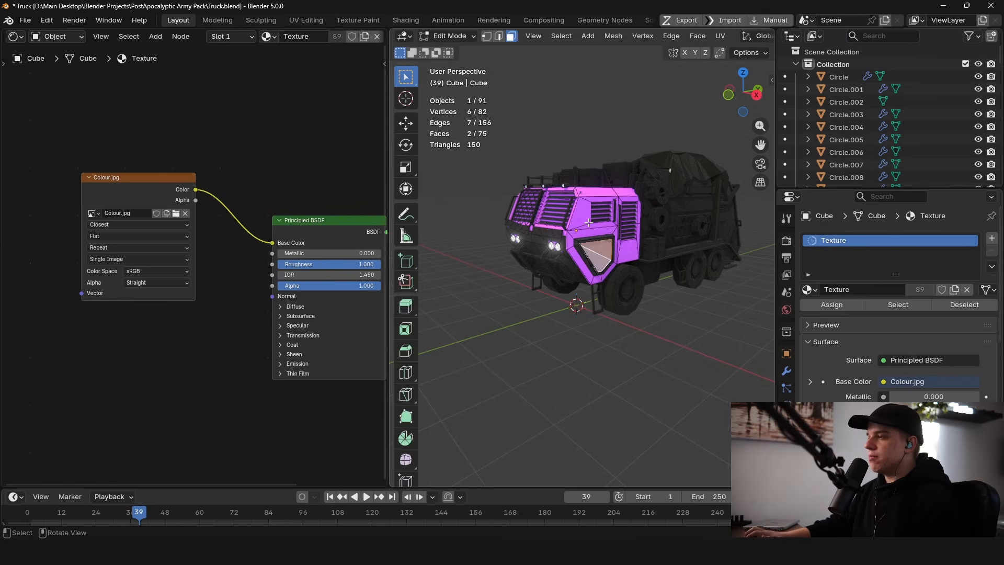
key(Tab)
middle_drag(287, 119, 316, 72)
click(146, 133)
key(shift+d)
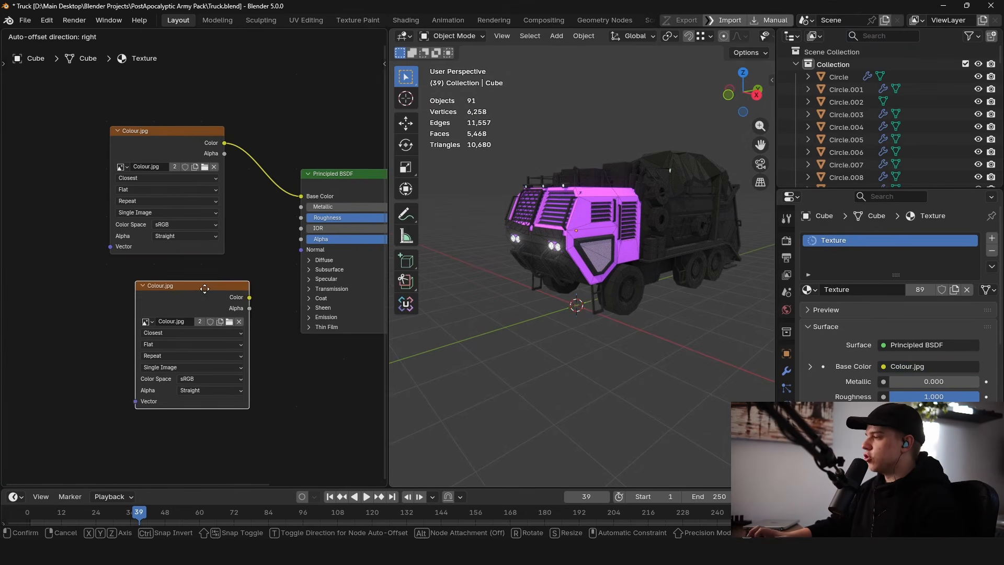
click(177, 282)
Step: Load Roughness.jpg into the duplicated node and connect its Color to the Principled BSDF Roughness
click(204, 311)
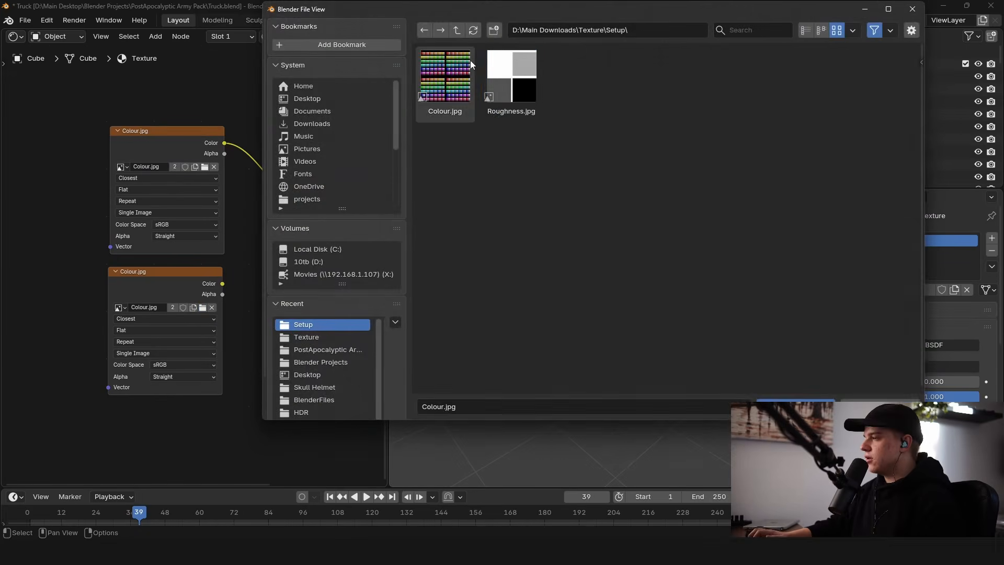
double_click(512, 56)
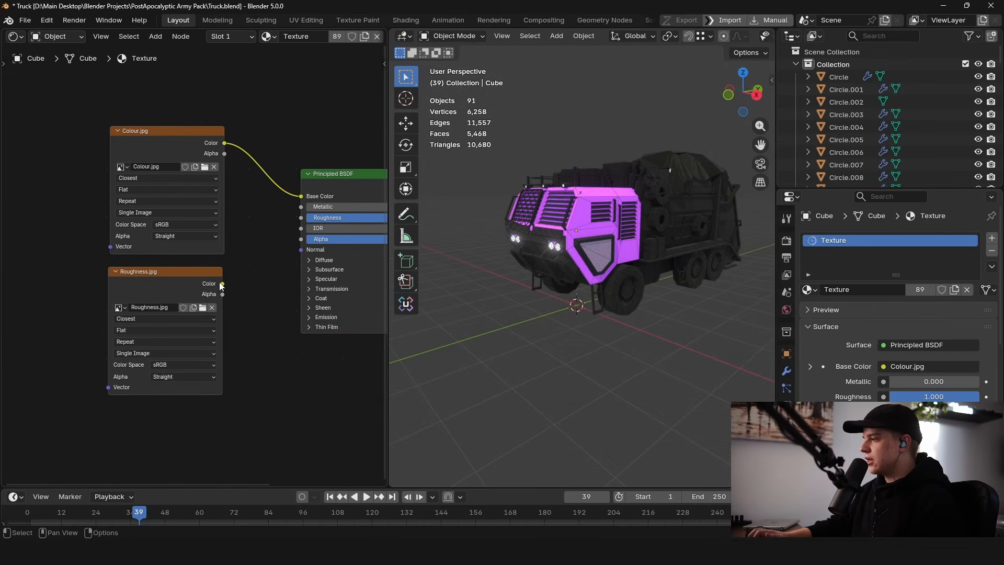
drag(222, 284, 301, 218)
Step: Set the Roughness.jpg node's colour space to Non-Color
scroll(625, 187, up, 5)
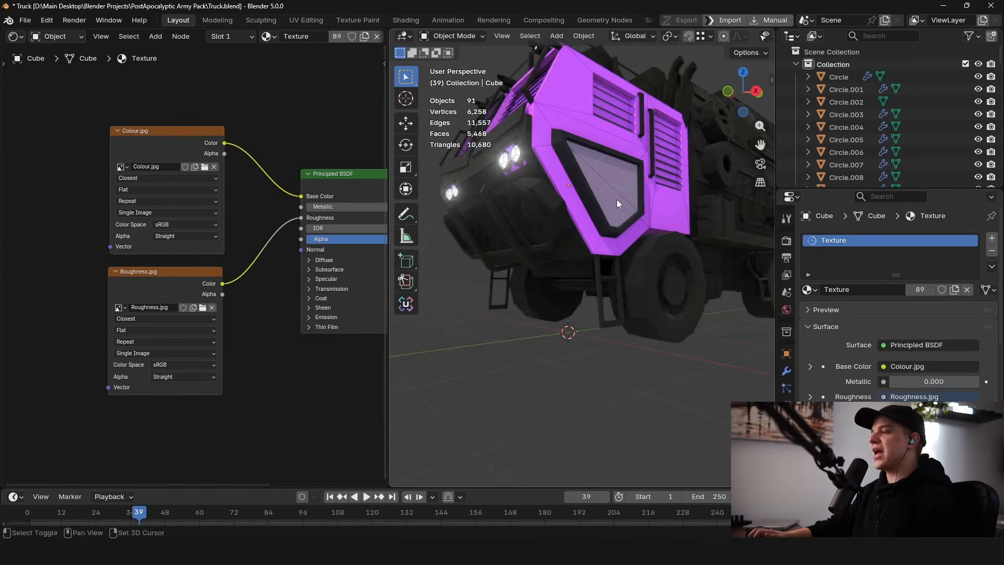
scroll(619, 219, up, 3)
click(626, 261)
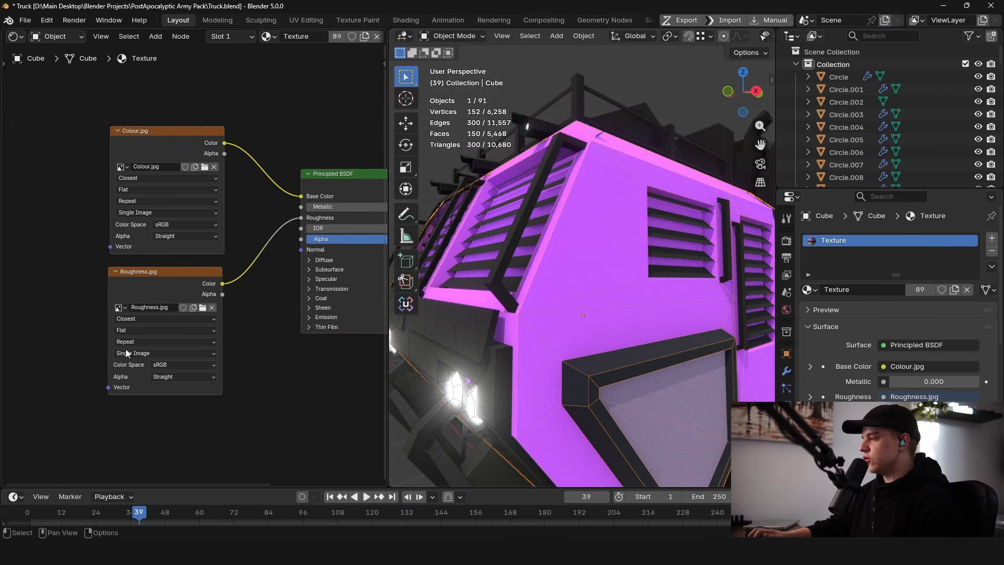
click(169, 367)
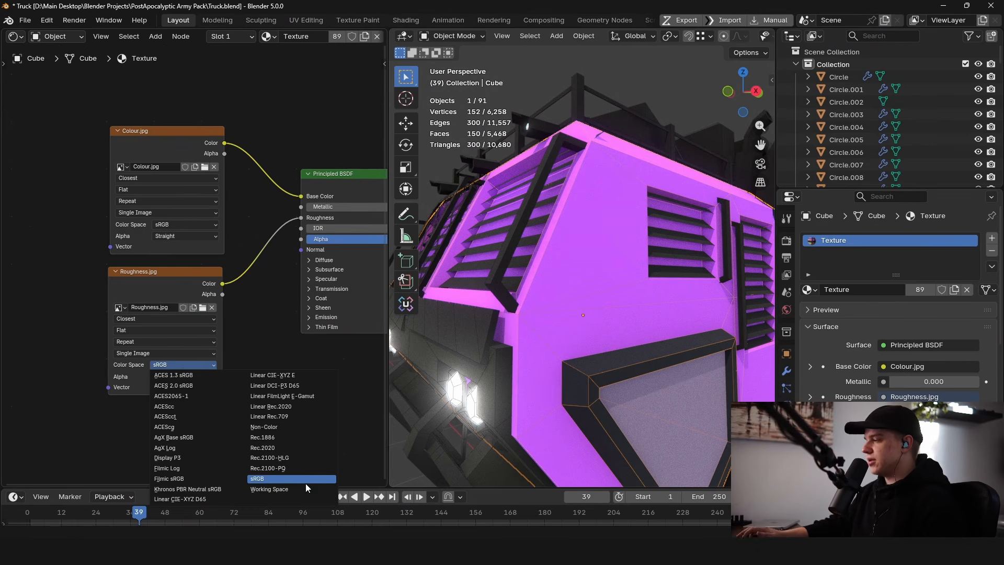
click(286, 428)
Step: Orbit and zoom around the truck to inspect the colour and roughness textures
scroll(291, 413, down, 1)
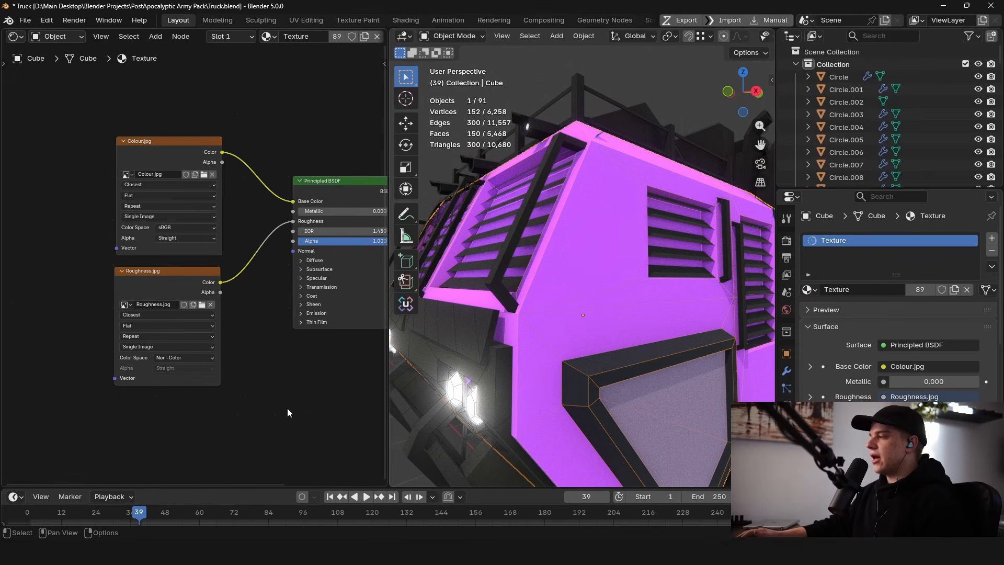
scroll(628, 266, down, 5)
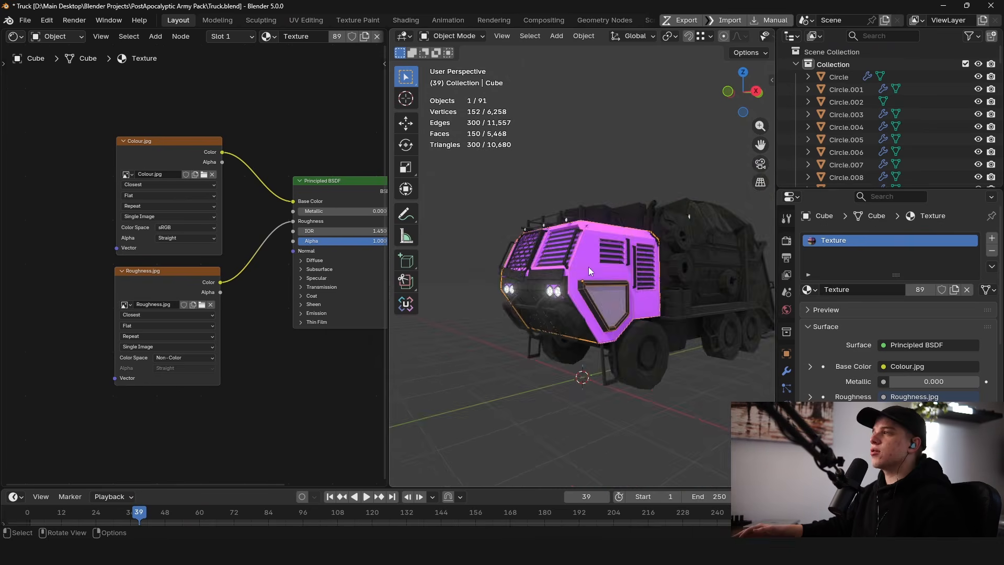
scroll(588, 267, up, 3)
click(554, 112)
scroll(639, 286, down, 4)
middle_drag(639, 287, 591, 282)
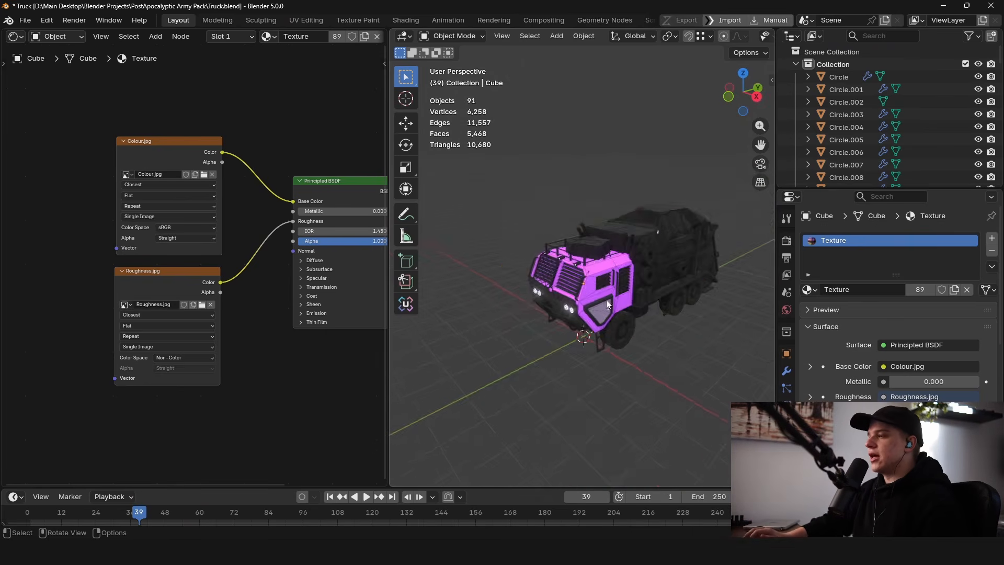
scroll(589, 281, up, 4)
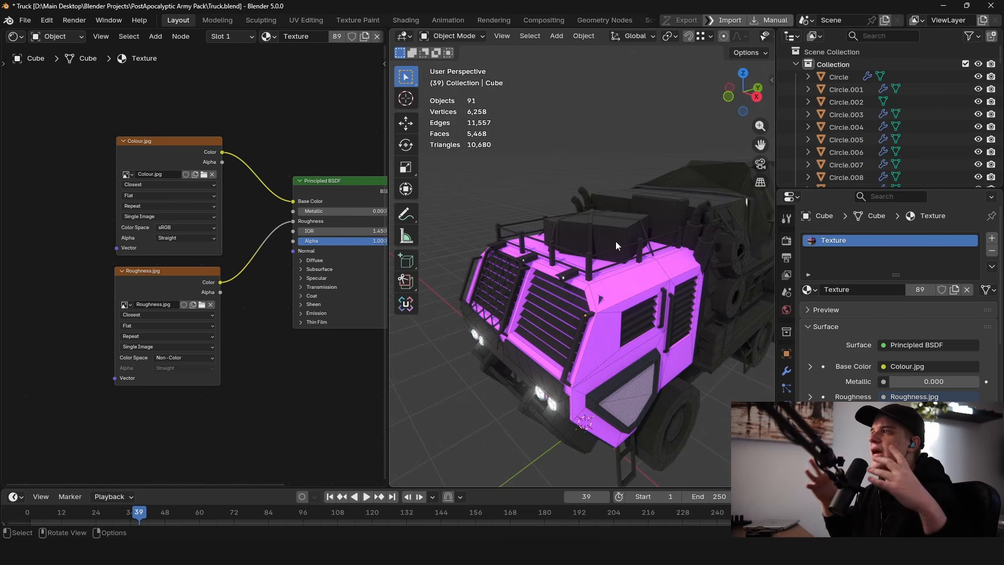
mouse_move(616, 240)
middle_down()
mouse_move(646, 251)
mouse_move(622, 259)
middle_up()
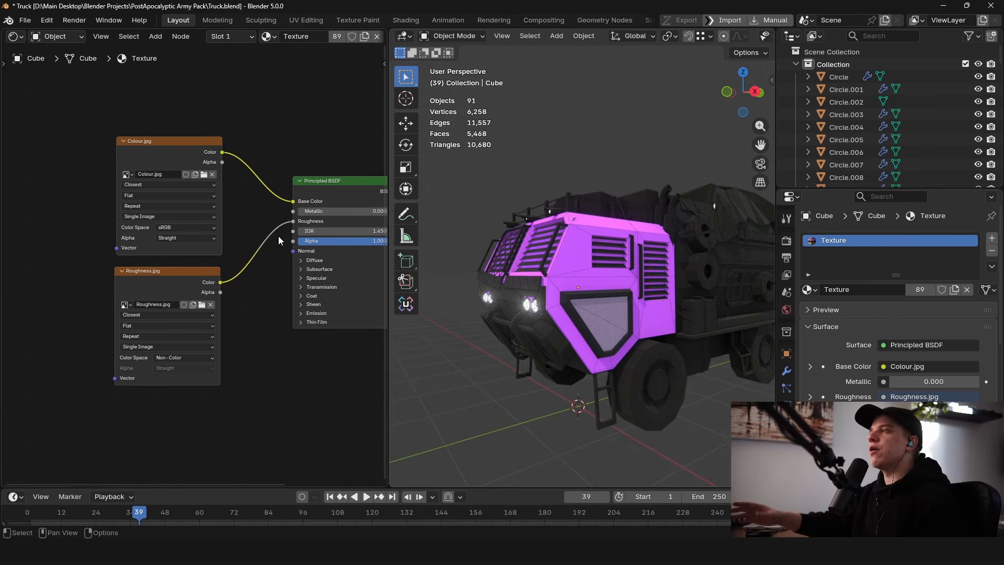
scroll(680, 253, down, 3)
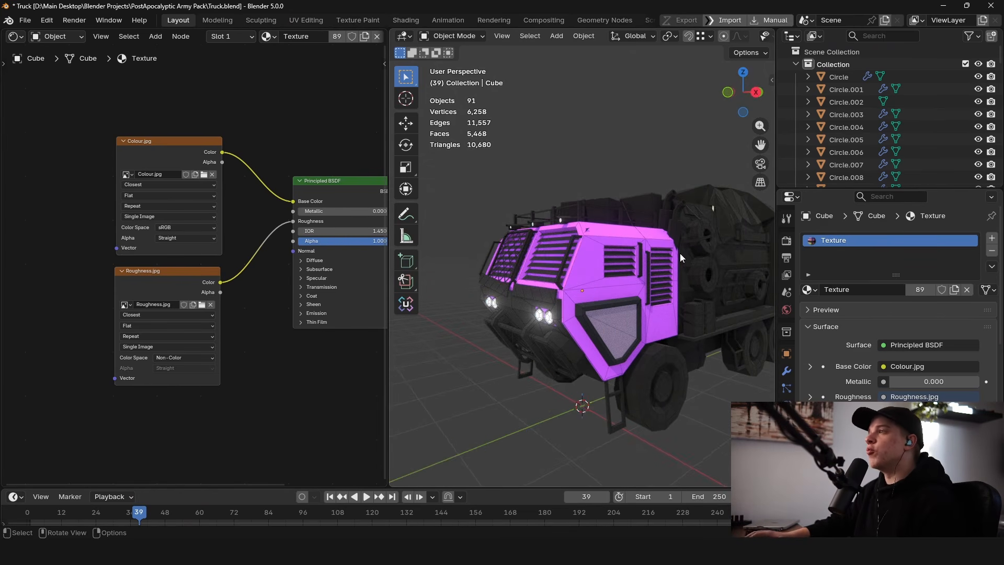
middle_drag(657, 276, 697, 331)
key(Tab)
scroll(695, 304, down, 2)
key(Tab)
scroll(634, 296, up, 4)
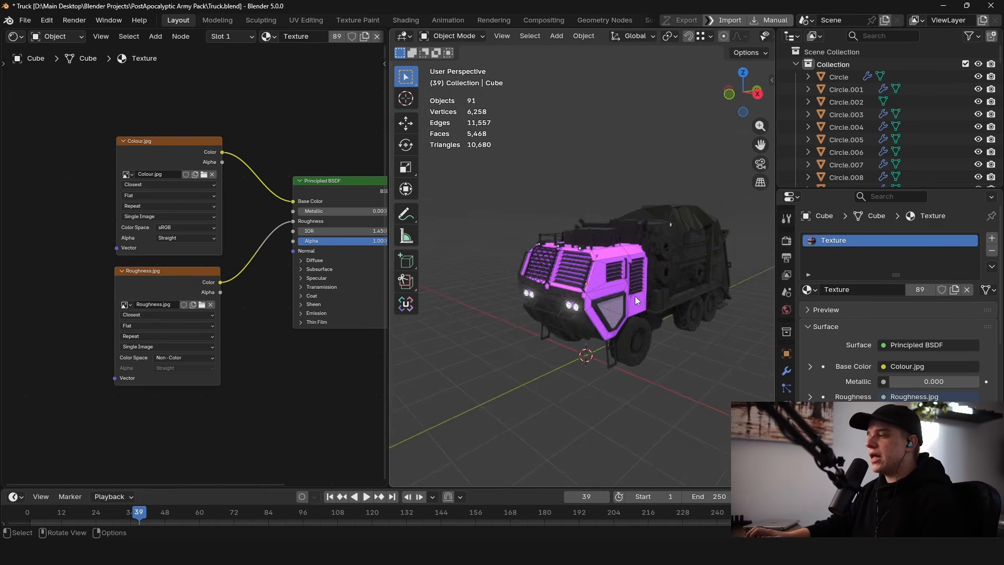
Step: Switch the Shader Editor back to the Image Editor and display Colour.jpg
click(14, 36)
click(41, 97)
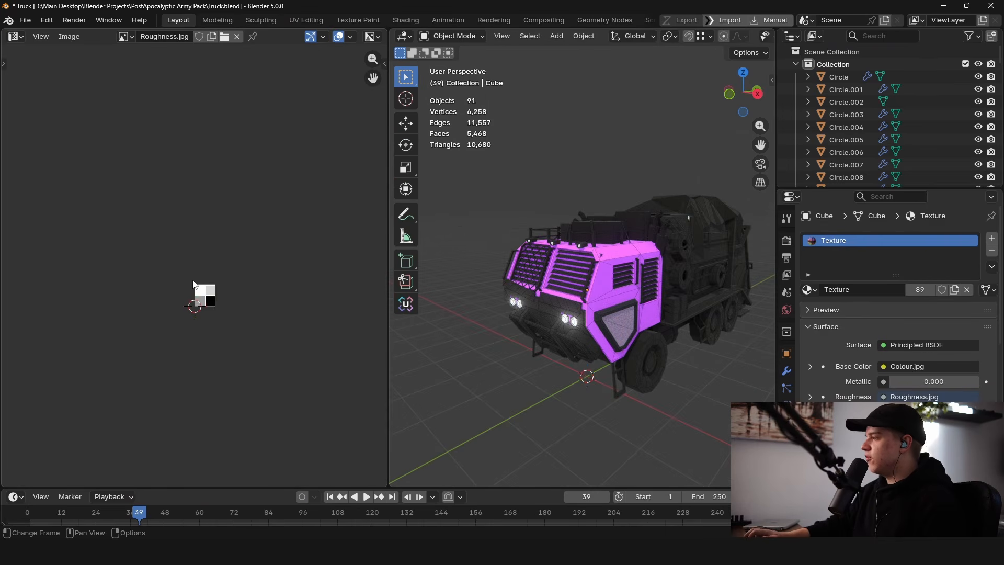
scroll(209, 314, up, 2)
click(125, 36)
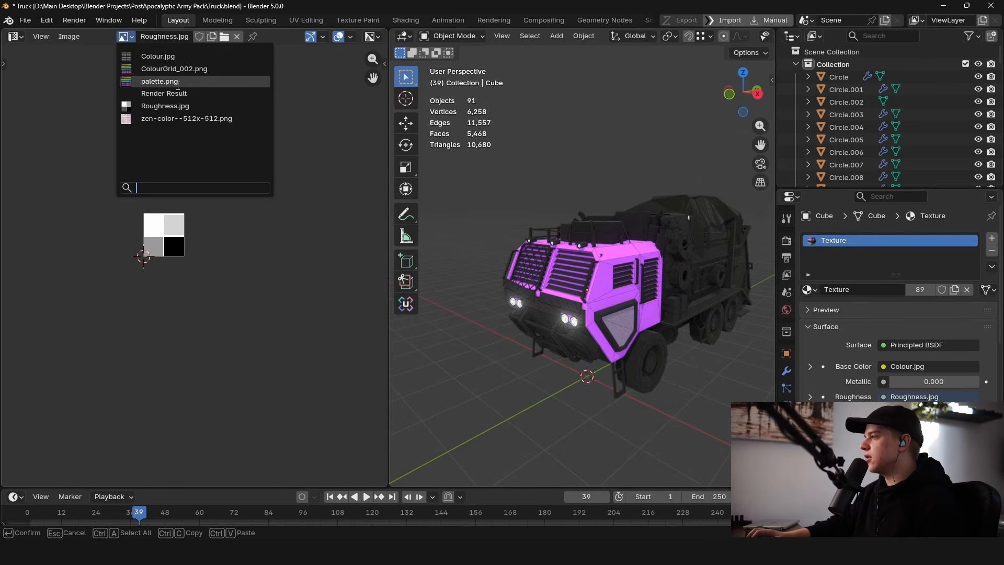
click(182, 55)
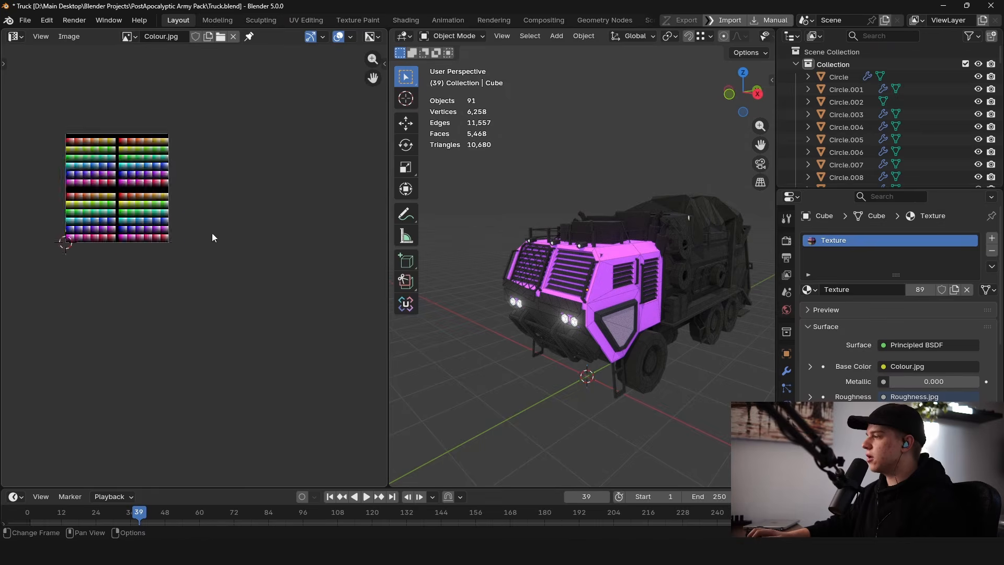
Step: Select all of the cab's UVs, scale them down and move them onto a blue swatch of the colour grid
scroll(228, 308, up, 5)
key(Tab)
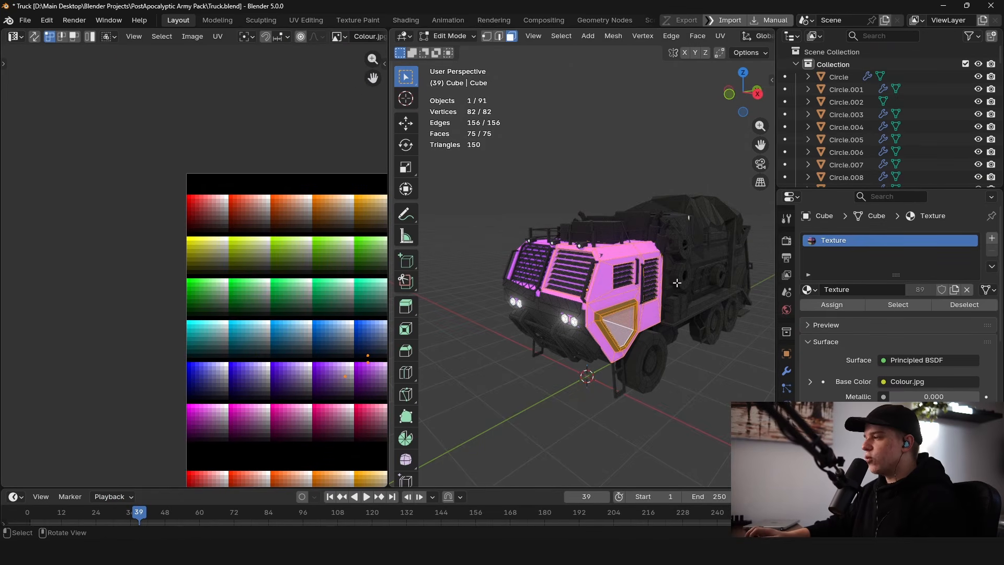
scroll(262, 319, up, 4)
scroll(116, 320, down, 3)
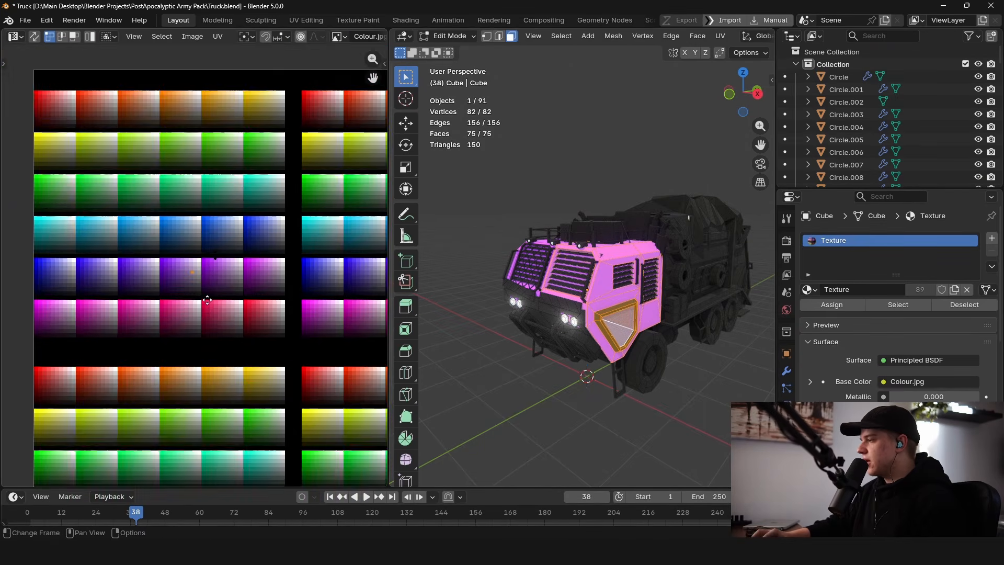
scroll(340, 254, up, 3)
key(Tab)
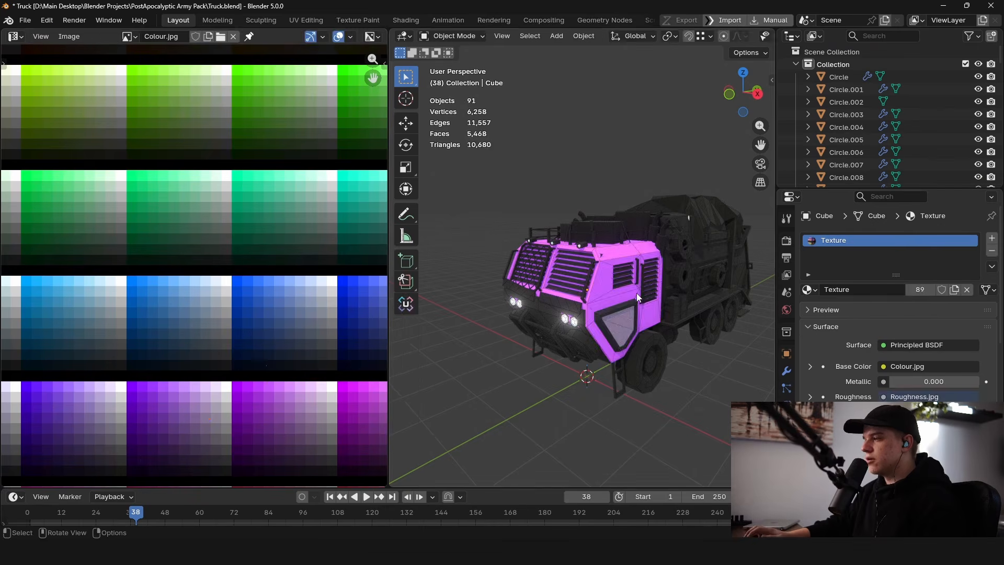
key(Tab)
scroll(270, 309, down, 3)
key(a)
key(s)
click(227, 292)
key(g)
click(264, 269)
scroll(270, 265, up, 6)
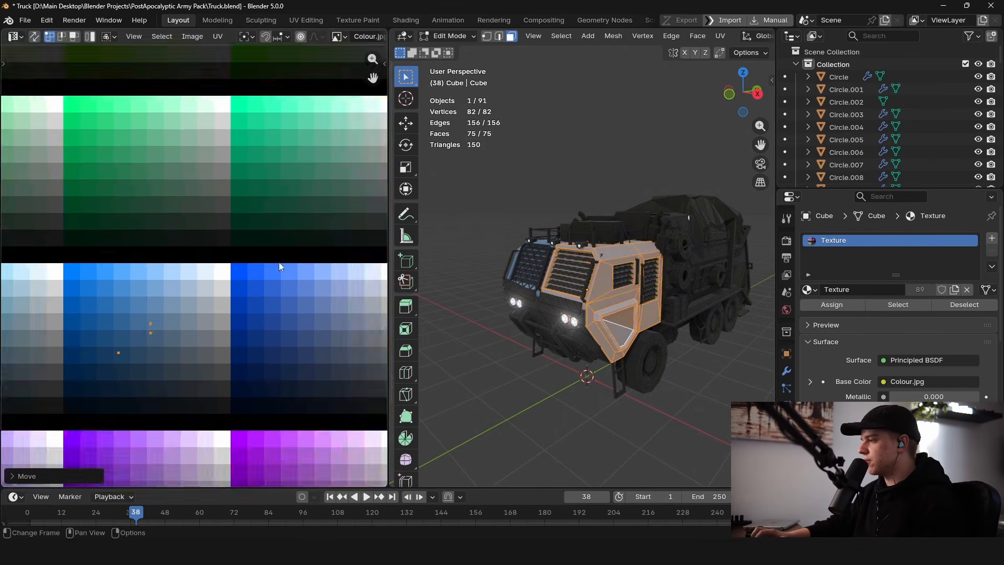
key(g)
click(226, 245)
key(Tab)
Step: Move all of the cab's UVs onto a darker blue swatch of the colour grid
middle_drag(628, 270, 596, 259)
scroll(594, 252, up, 5)
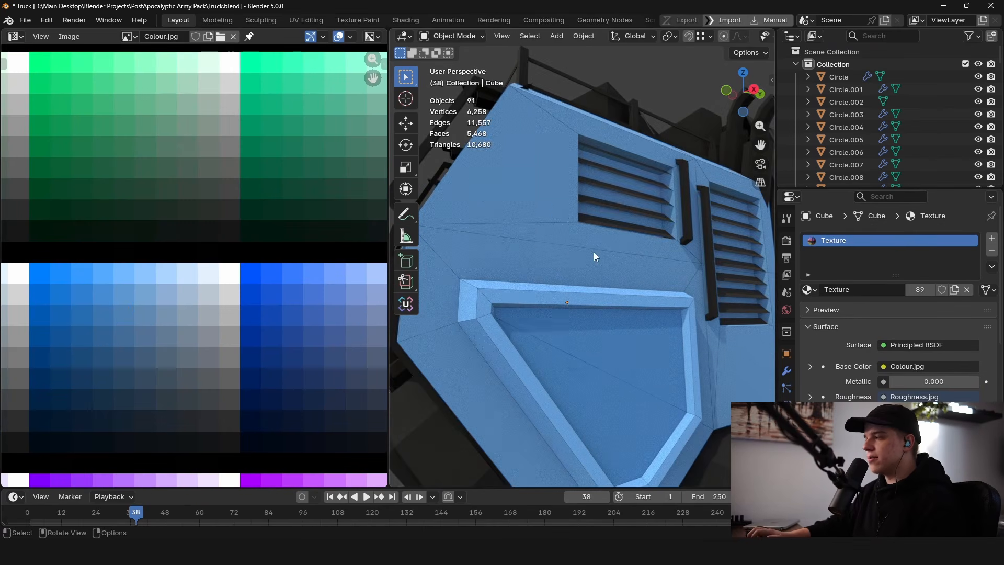
scroll(528, 240, down, 4)
middle_drag(623, 205, 621, 235)
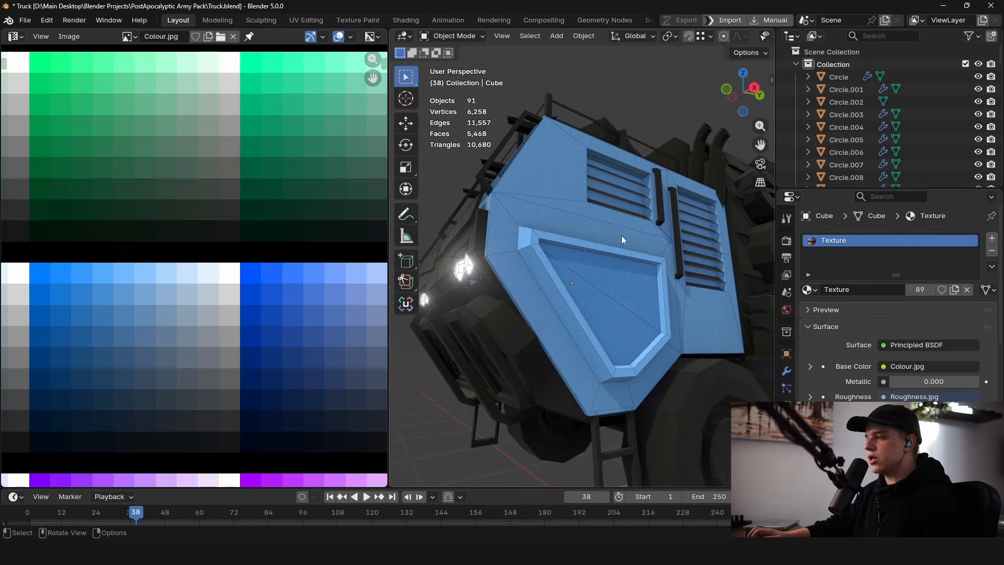
key(Tab)
scroll(272, 281, down, 5)
scroll(272, 281, down, 5)
key(a)
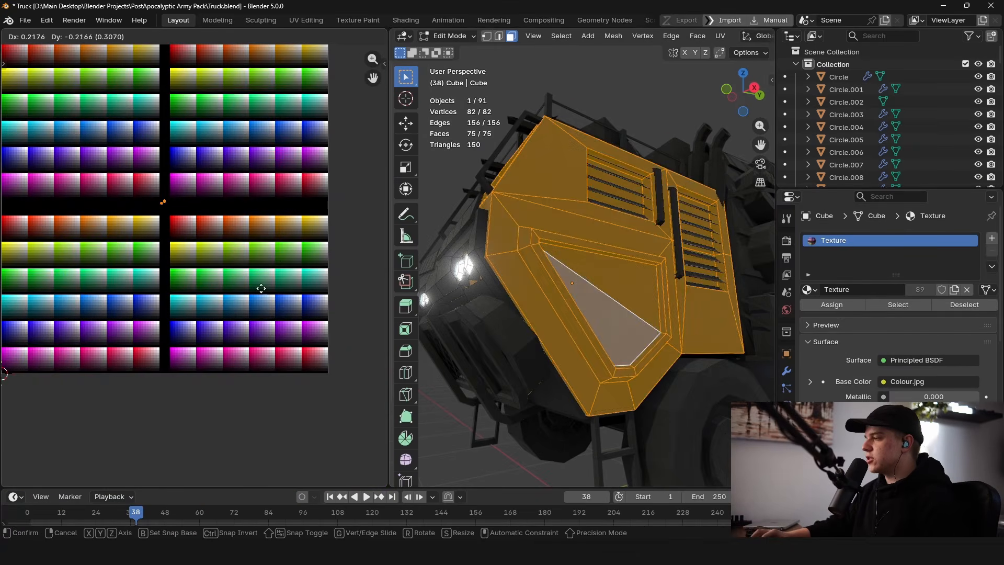
key(g)
click(300, 336)
key(Tab)
Step: Orbit and zoom around the truck's cab to inspect its new blue colour
scroll(569, 292, up, 4)
scroll(597, 299, down, 3)
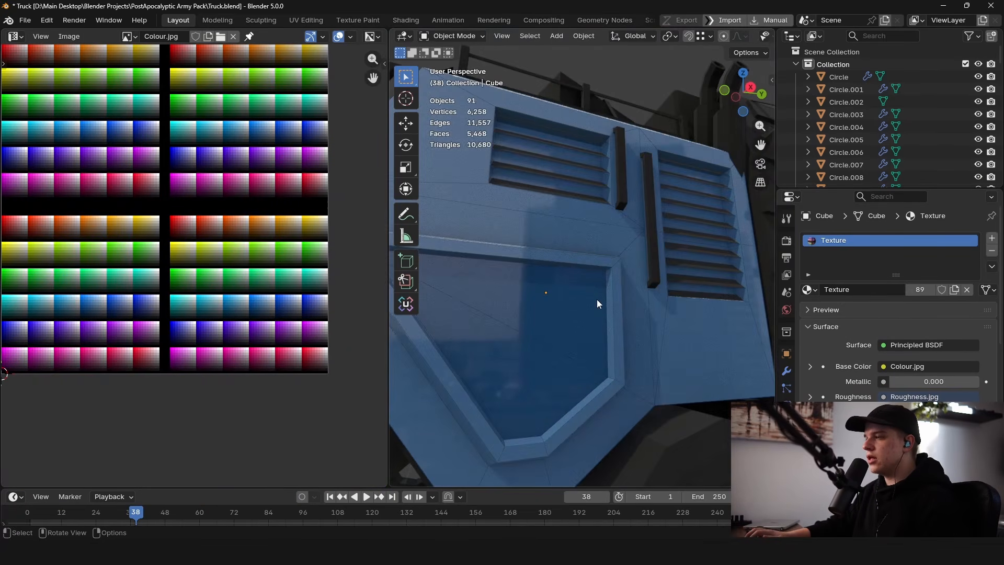
scroll(597, 299, up, 1)
scroll(569, 281, down, 4)
scroll(575, 281, up, 1)
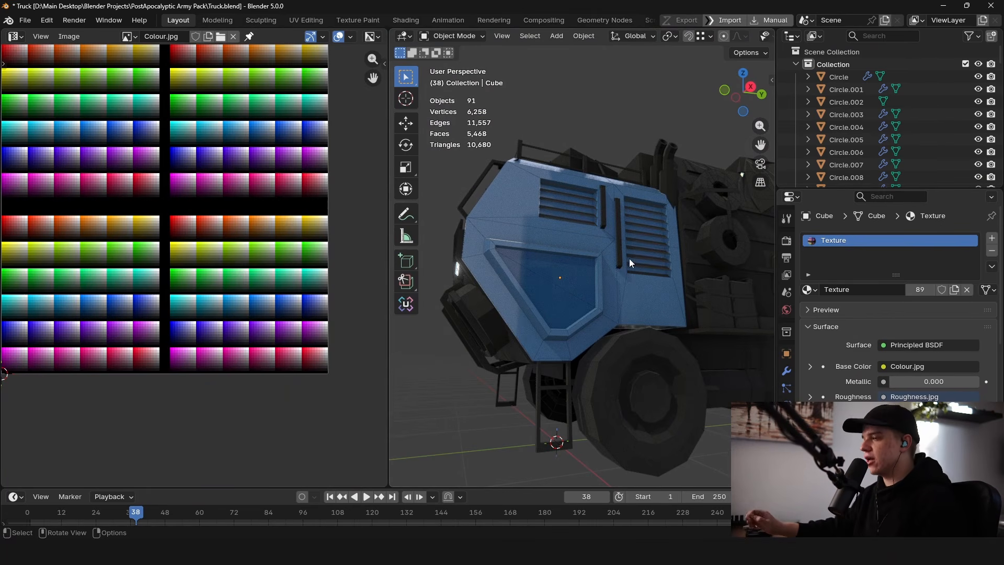
middle_drag(632, 268, 591, 283)
scroll(245, 206, down, 1)
middle_drag(245, 206, 259, 226)
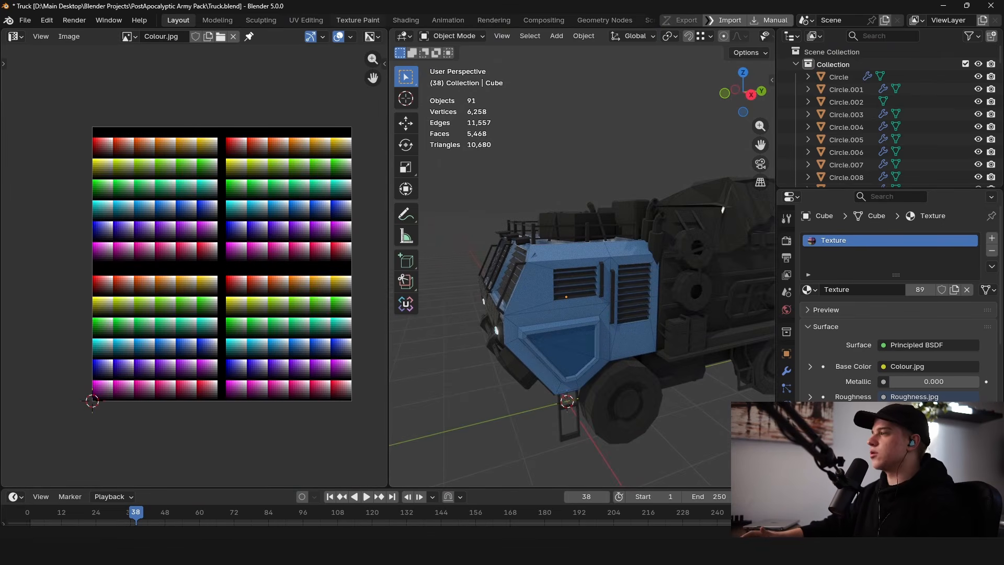
Step: Switch to File Explorer and open the Setup folder to view the Colour.jpg and Roughness.jpg files
key(alt+Tab)
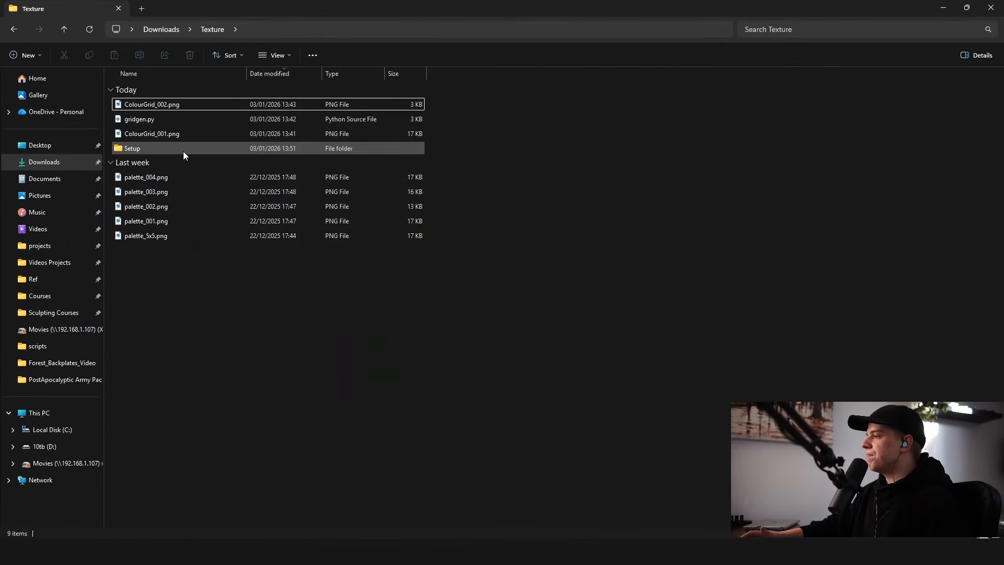
double_click(184, 150)
click(173, 118)
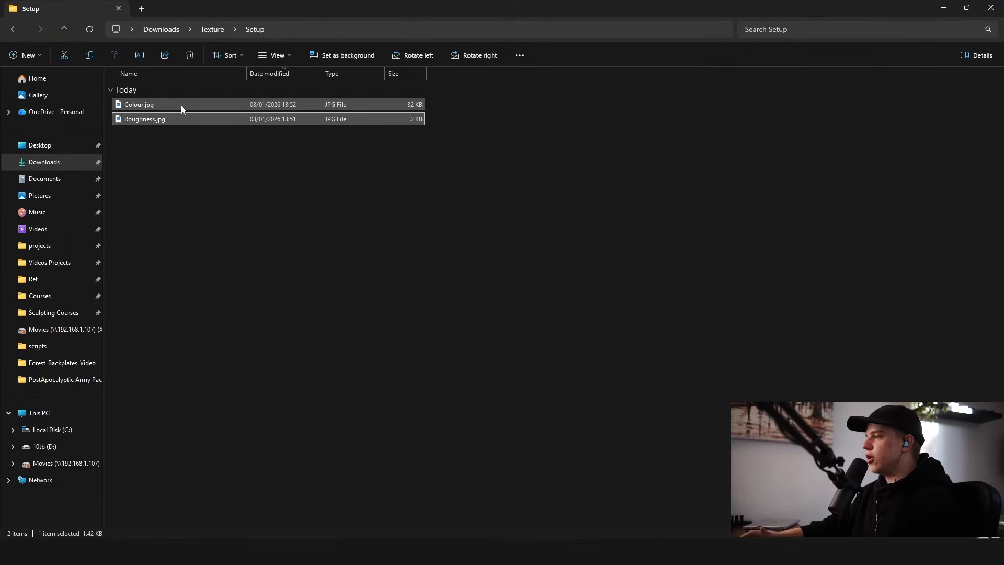
click(185, 105)
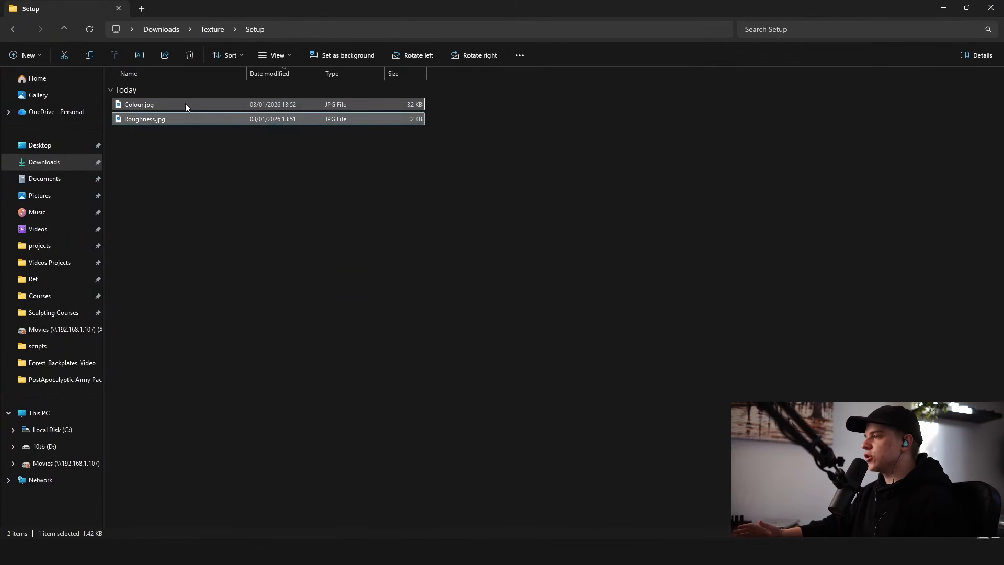
click(397, 187)
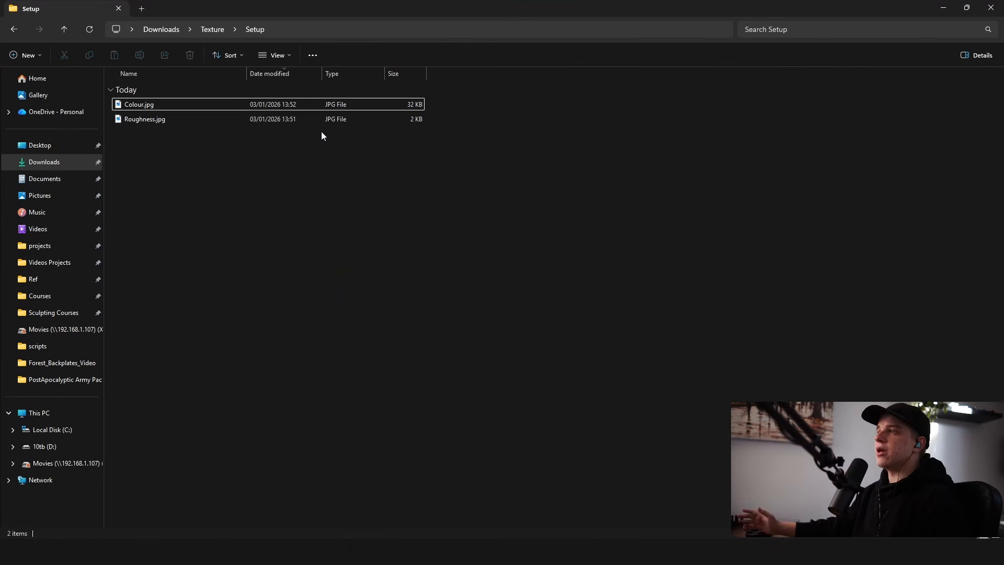